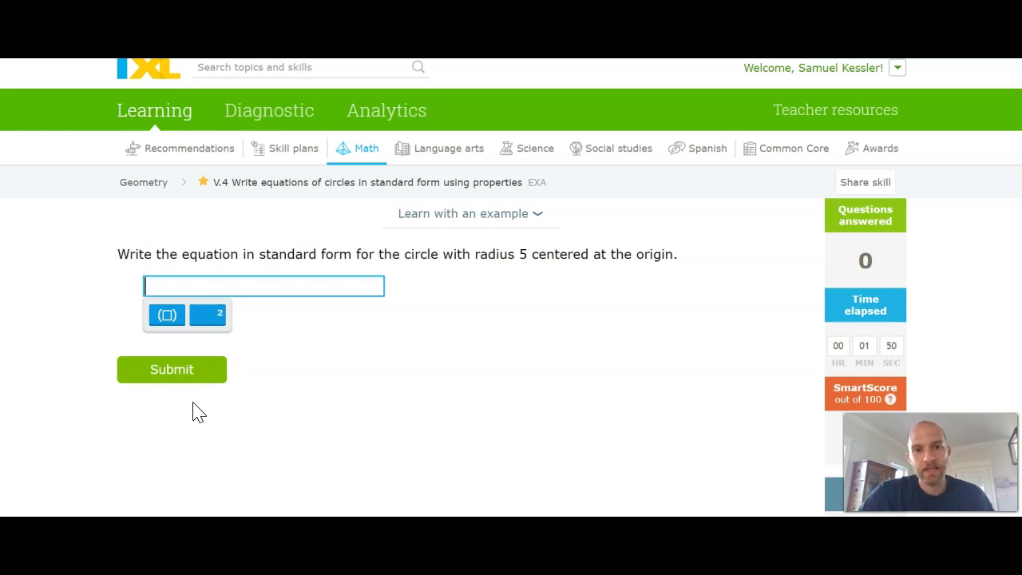
# Answer the question on the radius 5 circle centered at the origin with x²+y²=25 and submit it.
pyautogui.write('x')
pyautogui.click(203, 316)
pyautogui.write('2+')
pyautogui.write('y')
pyautogui.click(203, 316)
pyautogui.write('2=')
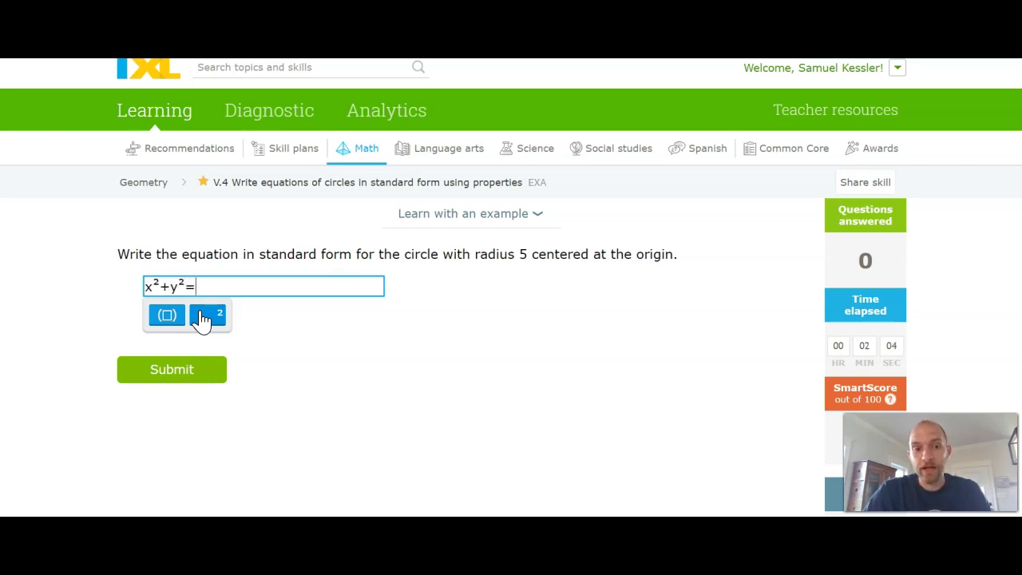
pyautogui.write('25')
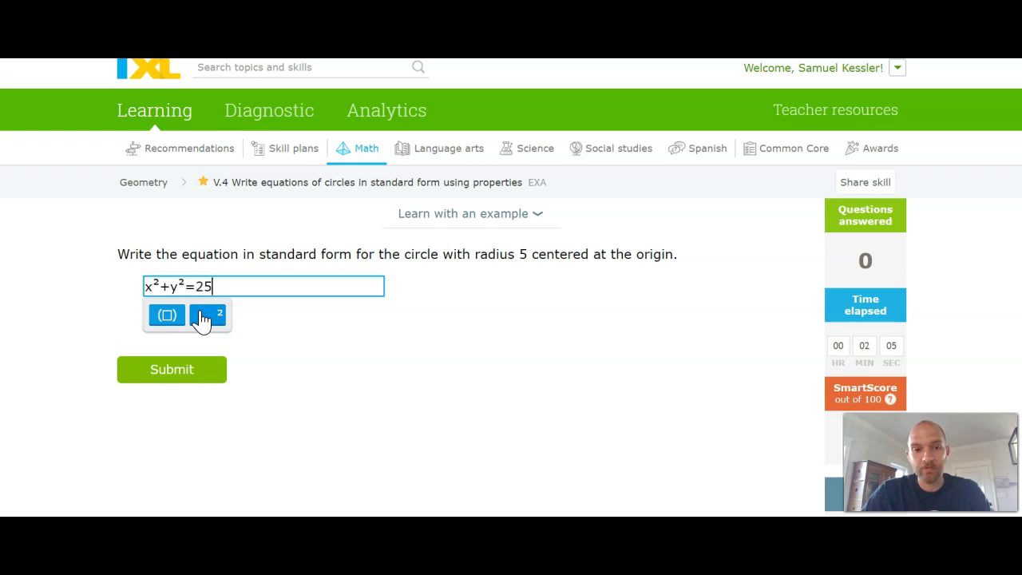
pyautogui.click(187, 380)
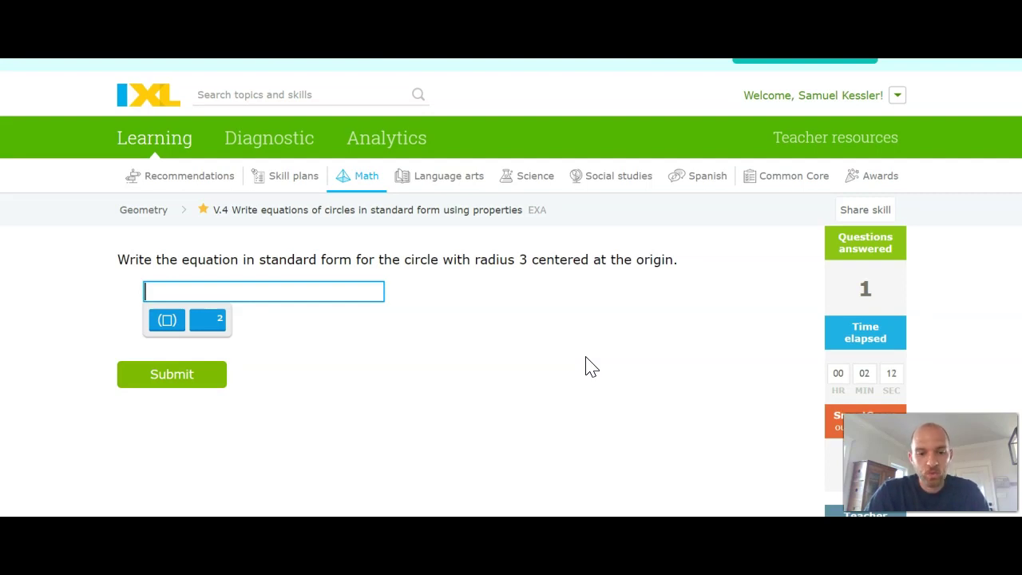
# Answer the question on the radius 3 circle centered at the origin with x²+y²=9 and submit it.
pyautogui.write('x')
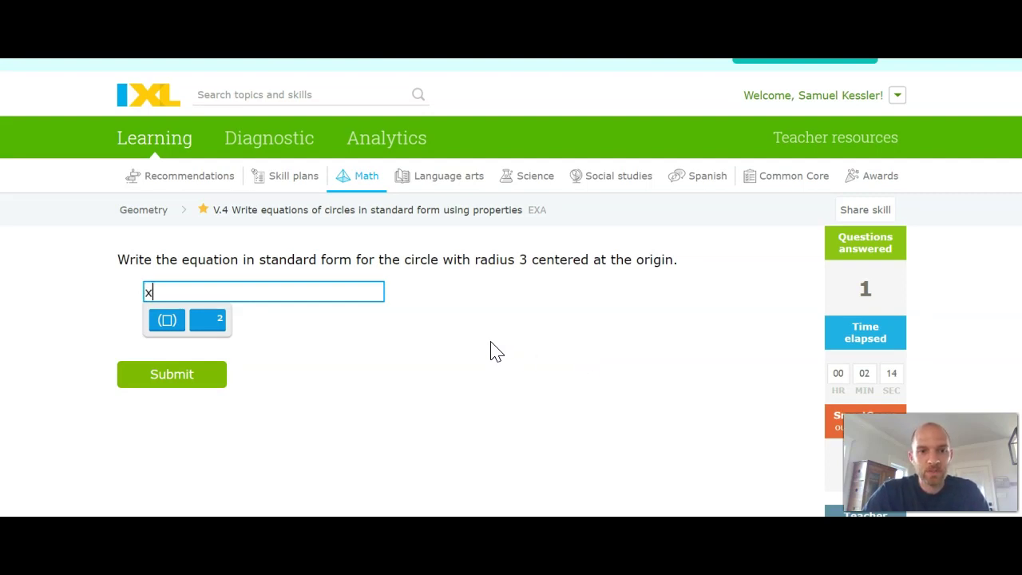
pyautogui.click(210, 324)
pyautogui.write('+y')
pyautogui.click(210, 323)
pyautogui.write('=')
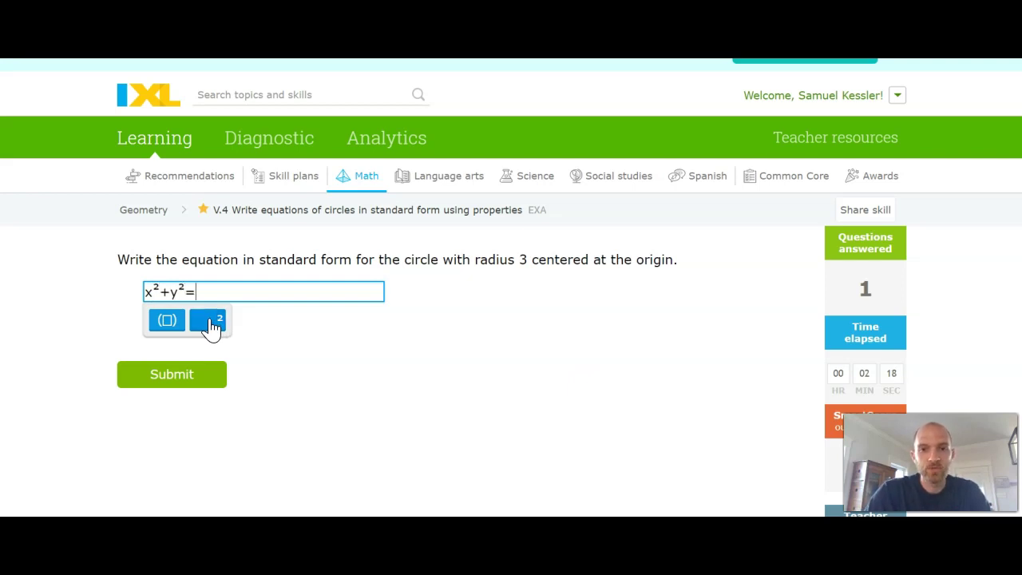
pyautogui.write('9')
pyautogui.click(179, 386)
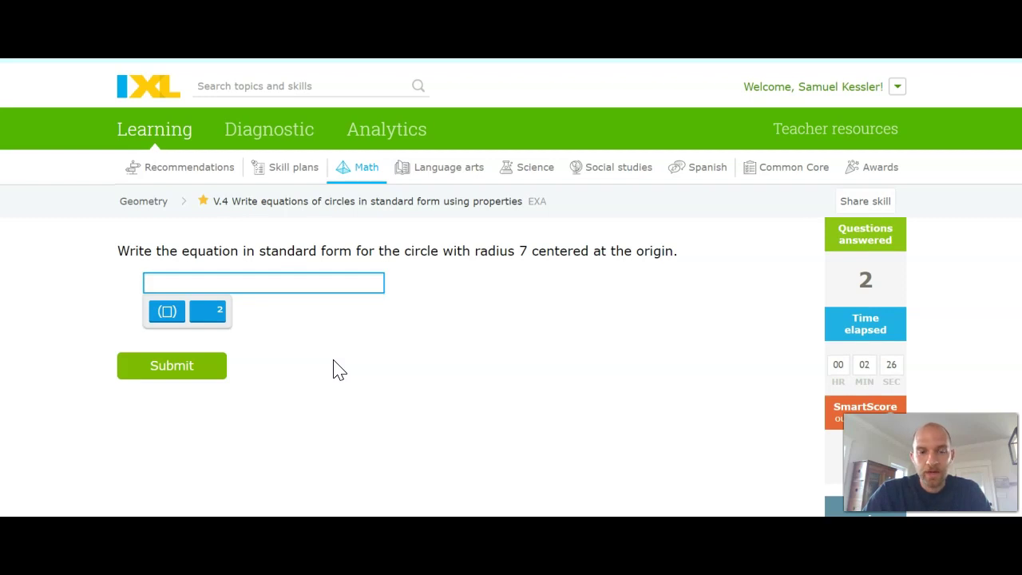
# Answer the question on the radius 7 circle centered at the origin with x²+y²=49 and submit it.
pyautogui.write('x')
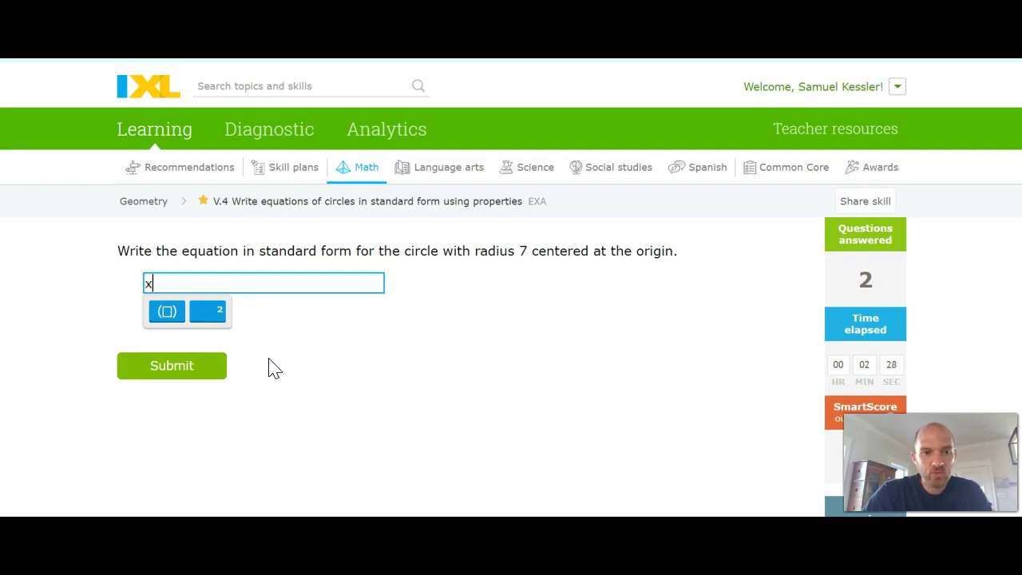
pyautogui.click(204, 313)
pyautogui.write('+y')
pyautogui.click(206, 312)
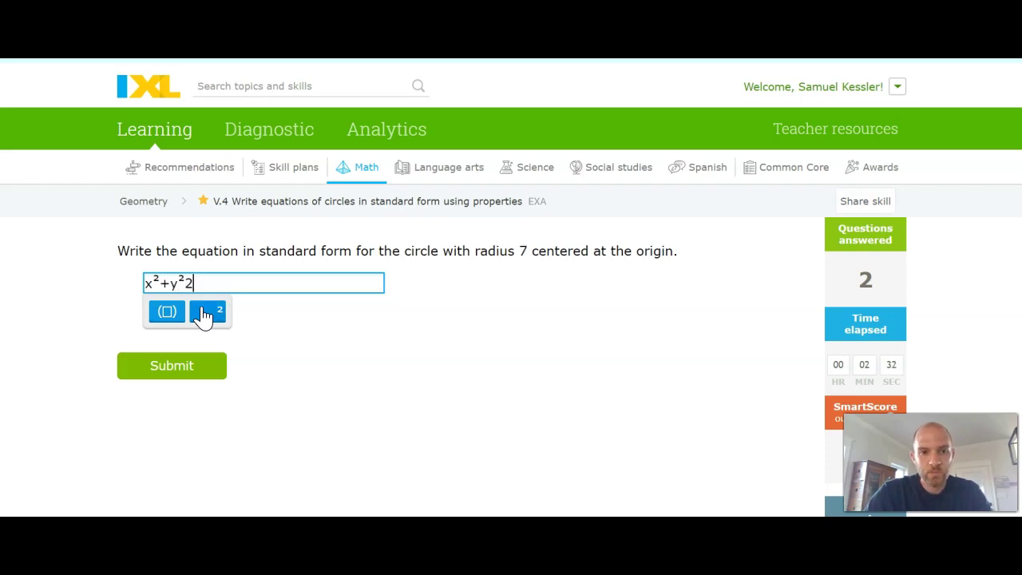
pyautogui.write('=')
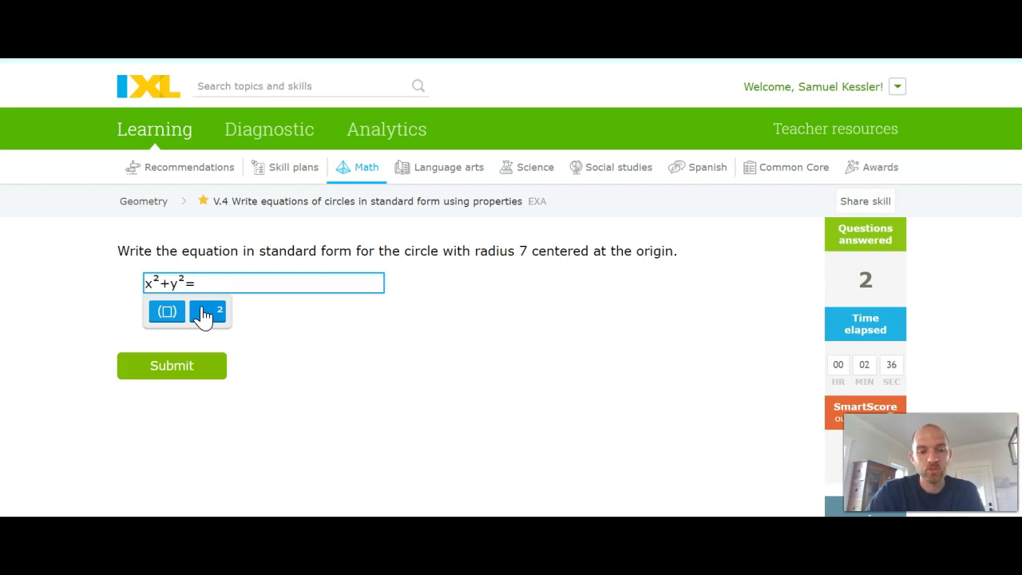
pyautogui.write('49')
pyautogui.click(172, 369)
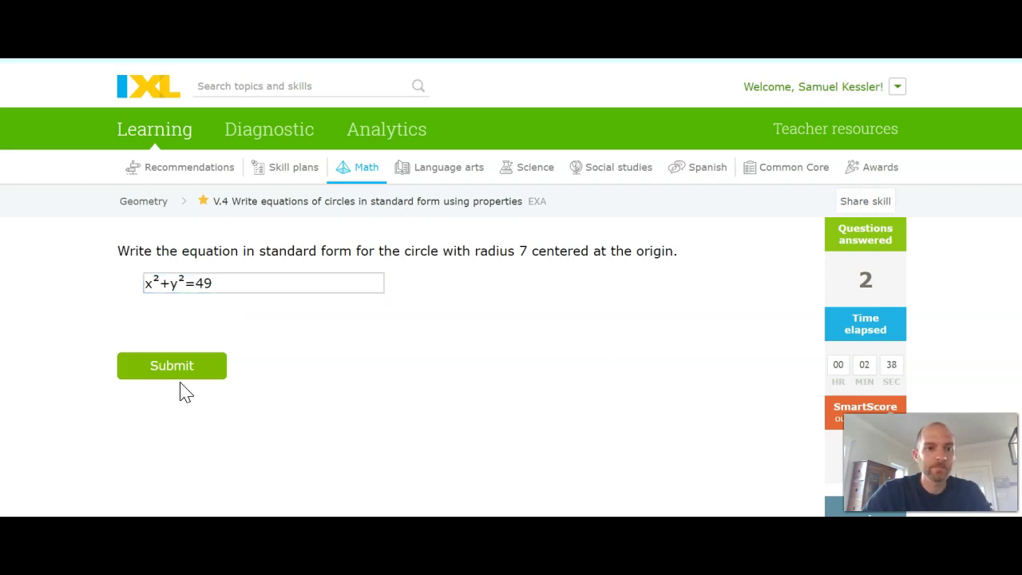
pyautogui.click(182, 373)
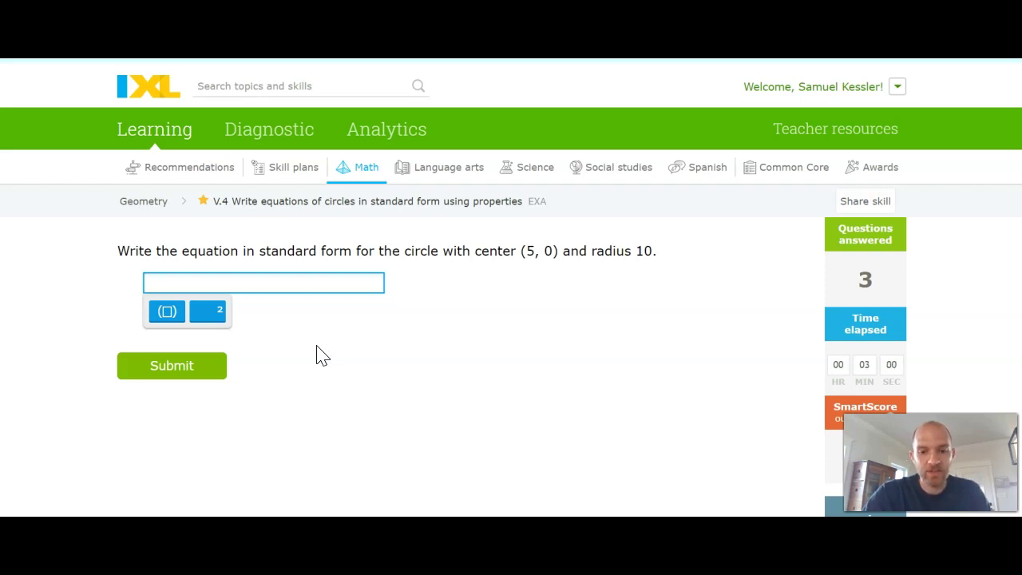
# Enter (x-5)²+(y-0)² as the left side of the equation for the circle with center (5, 0).
pyautogui.click(160, 315)
pyautogui.write('x-')
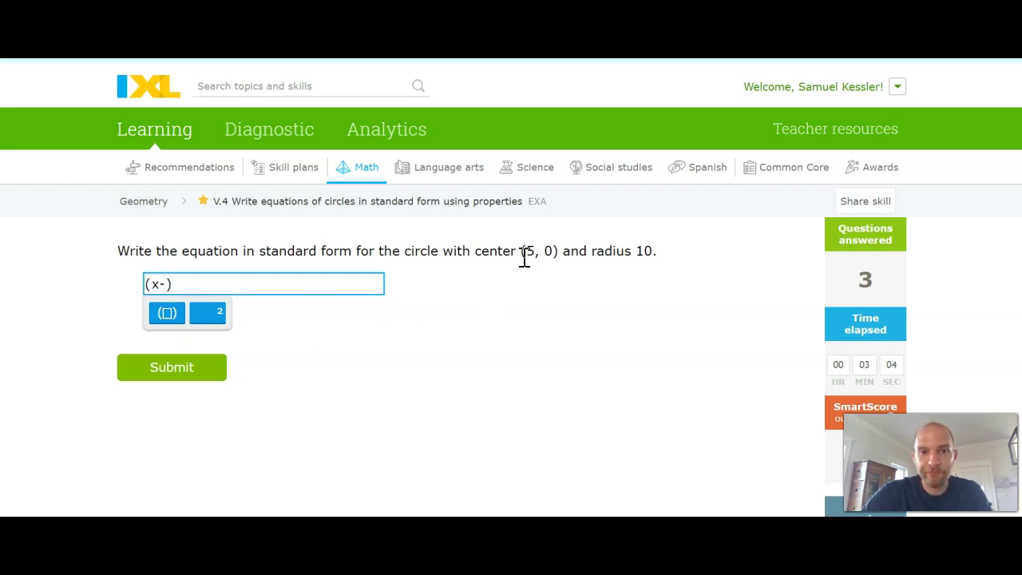
pyautogui.write('5')
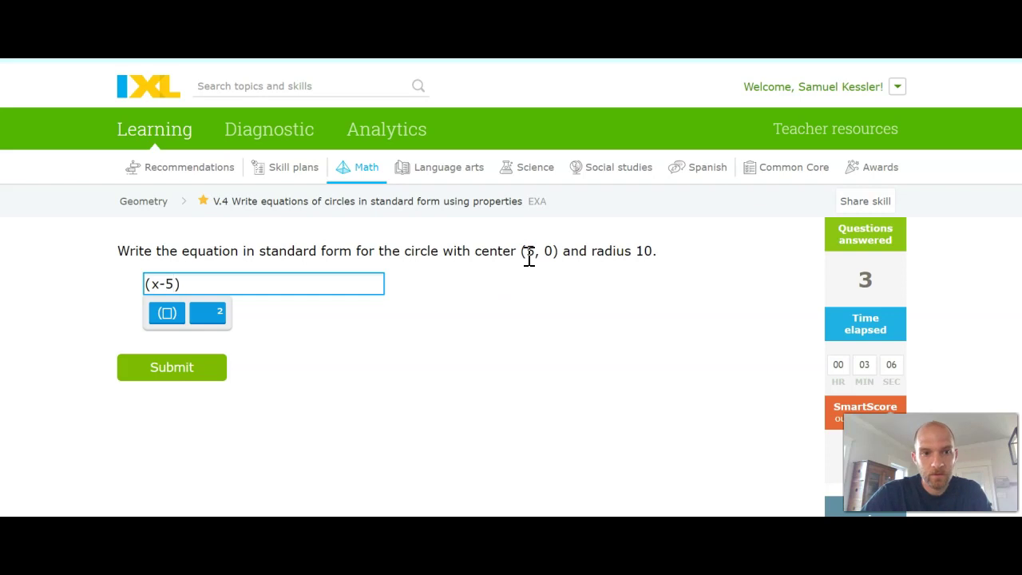
pyautogui.click(217, 313)
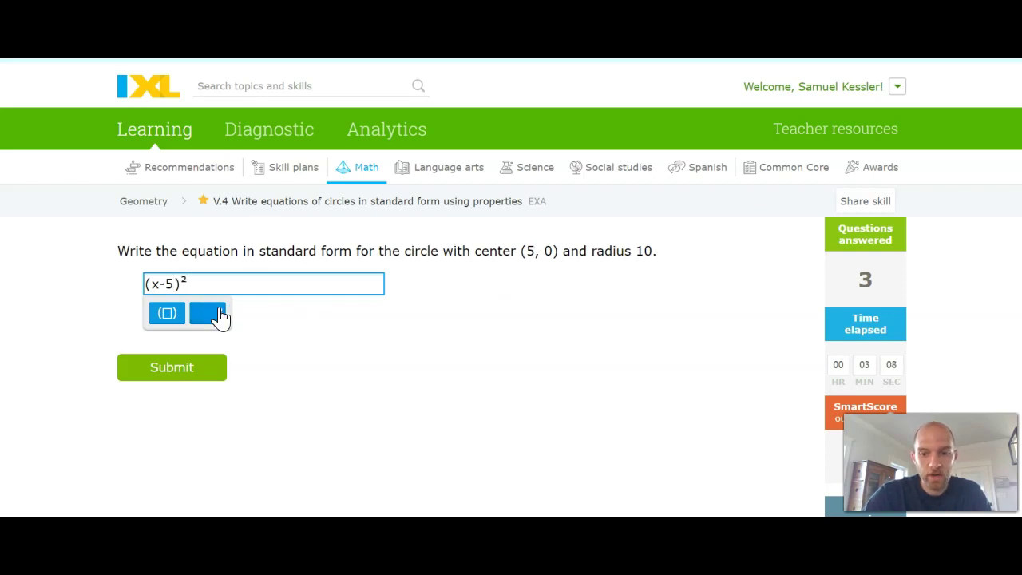
pyautogui.click(167, 316)
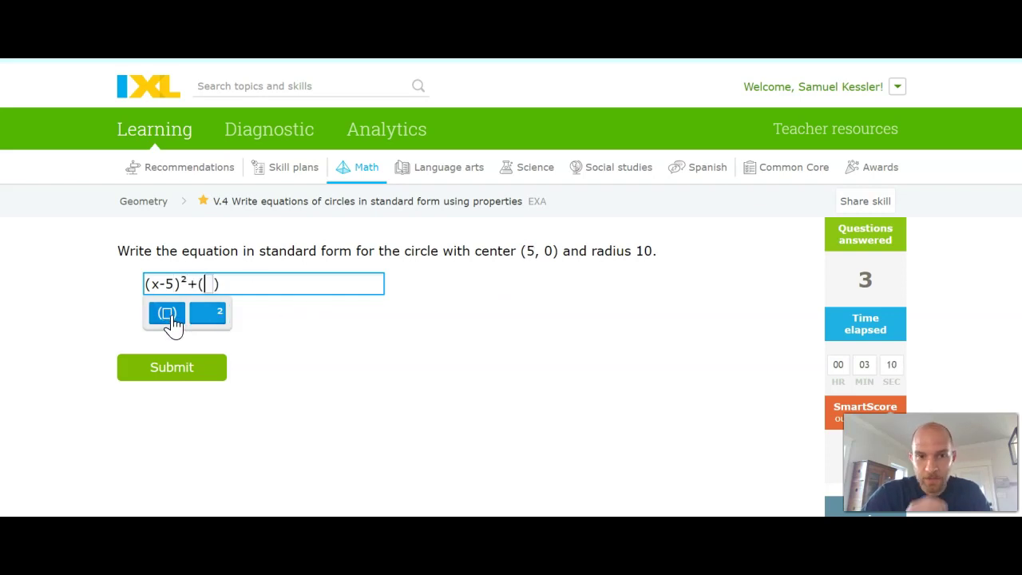
pyautogui.write('y')
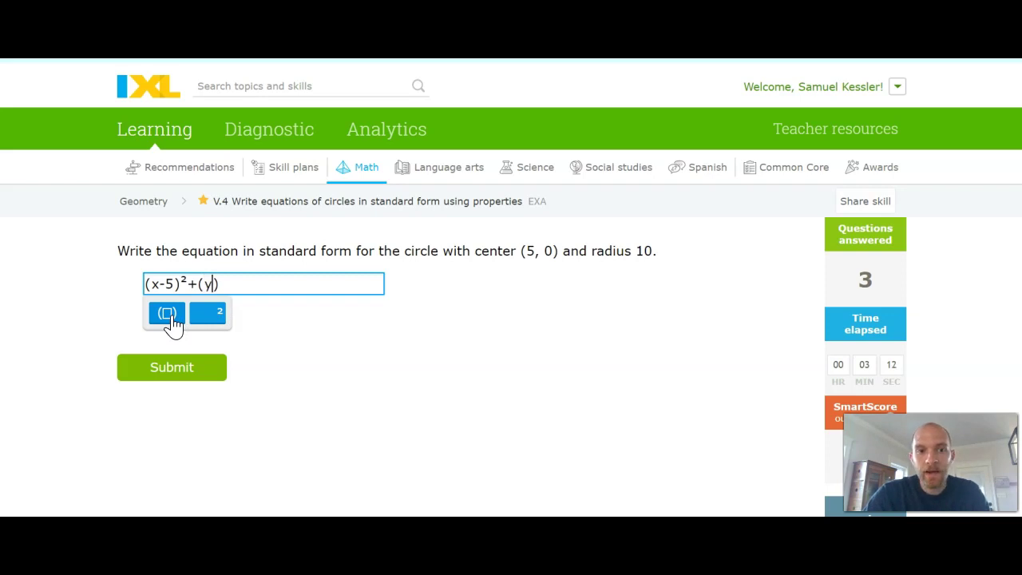
pyautogui.write('-0')
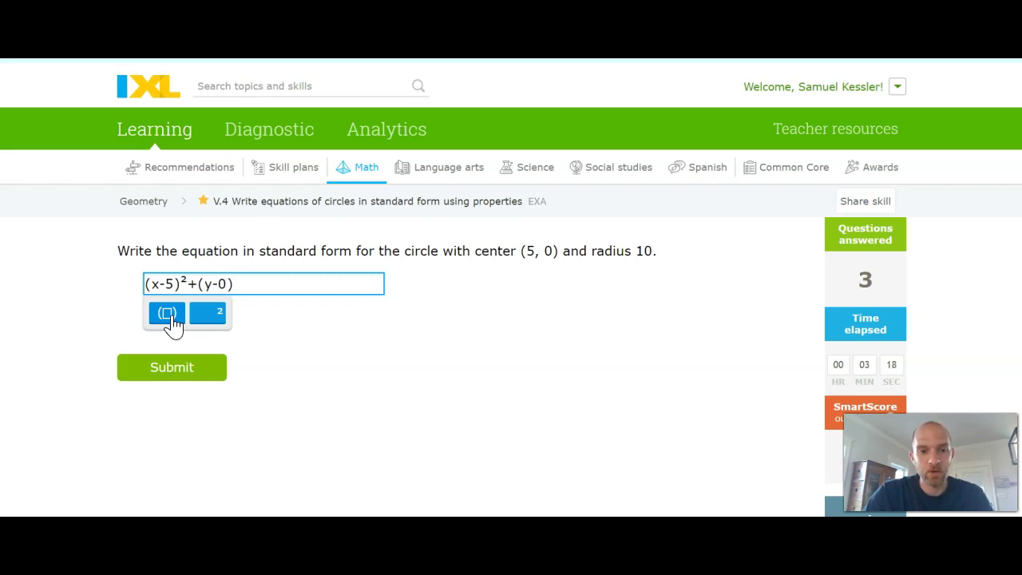
pyautogui.click(209, 320)
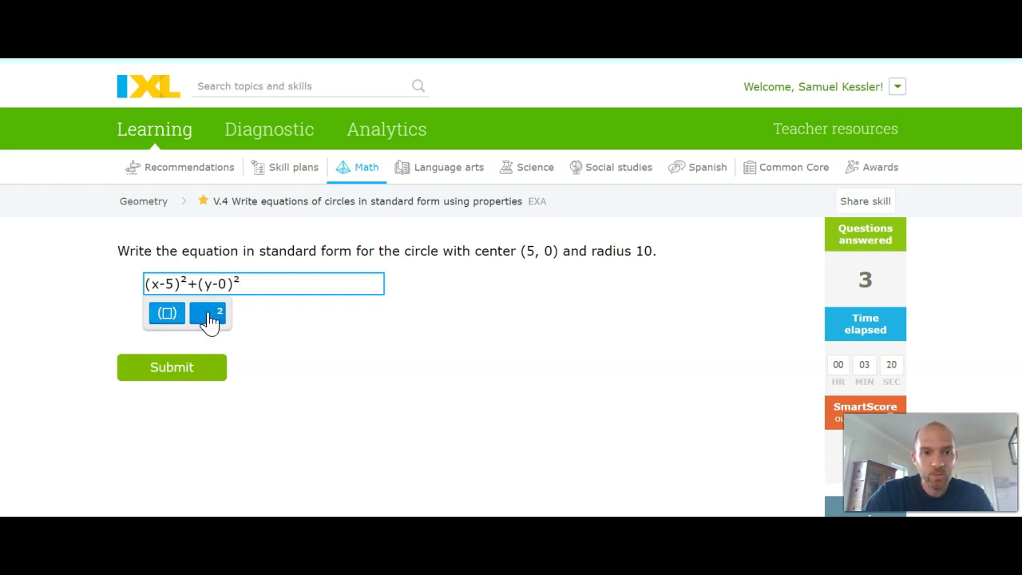
# Simplify (y-0)² to y², complete the equation as (x-5)²+y²=100, and submit the answer.
pyautogui.press('Left')
pyautogui.press('Left')
pyautogui.press('BackSpace')
pyautogui.press('BackSpace')
pyautogui.hotkey('shift', 'Left')
pyautogui.press('BackSpace')
pyautogui.write('y')
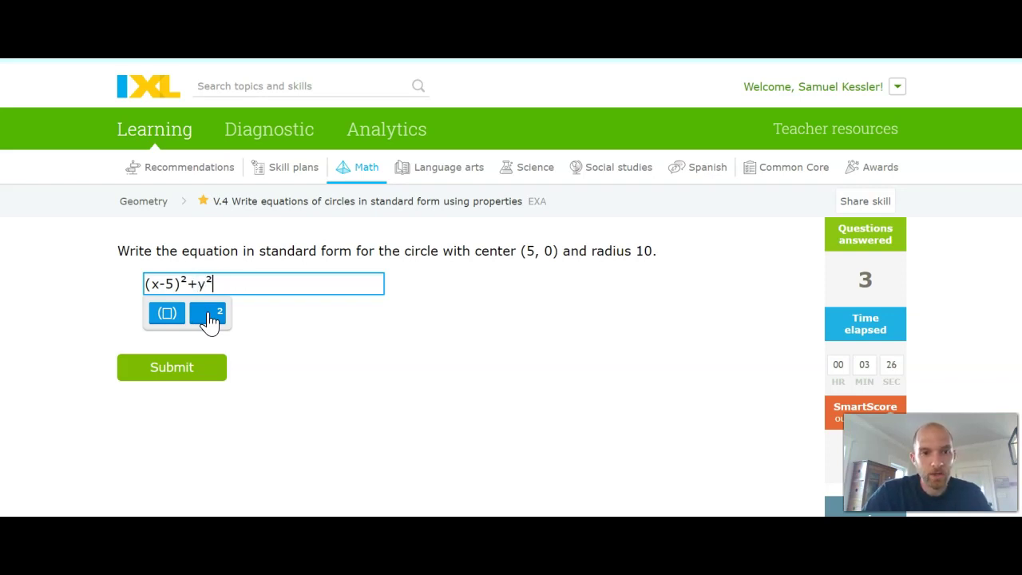
pyautogui.press('Right')
pyautogui.write('=')
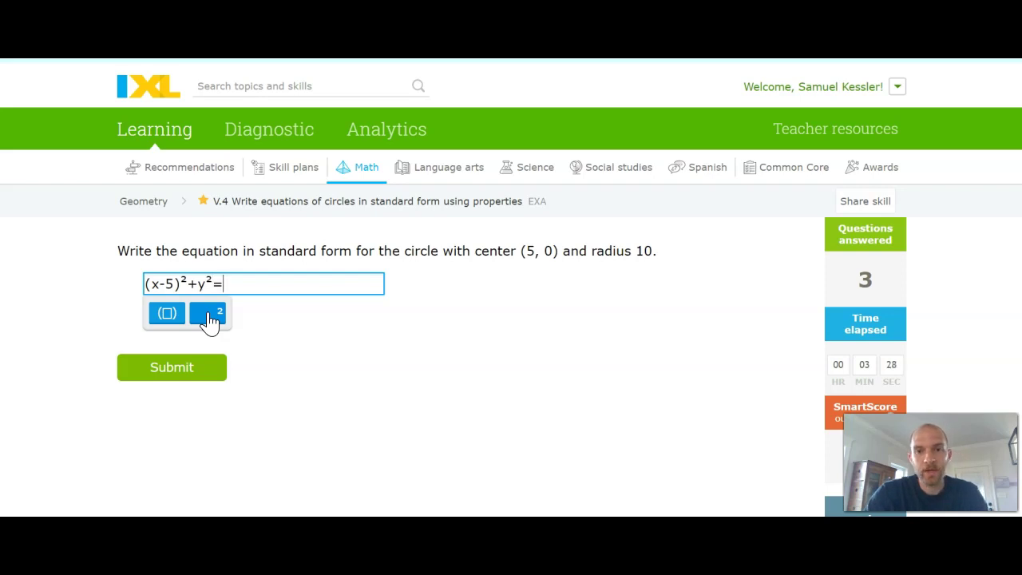
pyautogui.write('100')
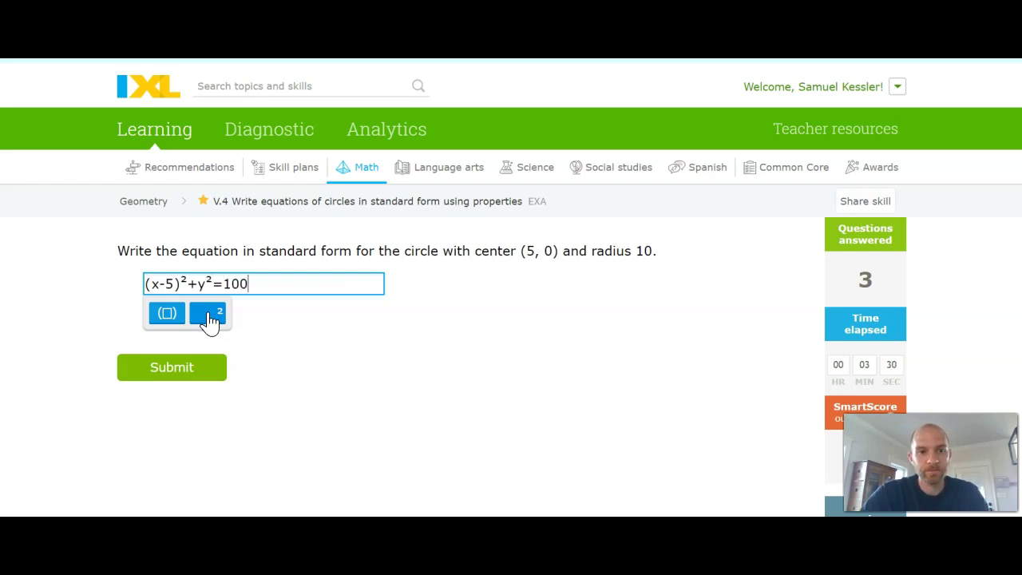
pyautogui.click(189, 370)
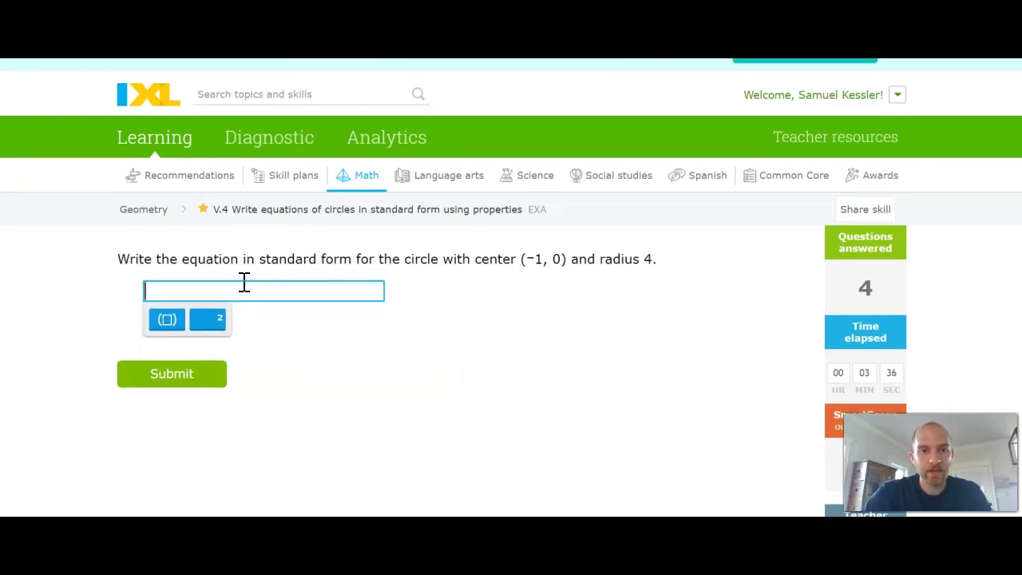
# Enter the x term for the circle with center (−1, 0) as (x--1) and simplify it to (x+1).
pyautogui.click(163, 323)
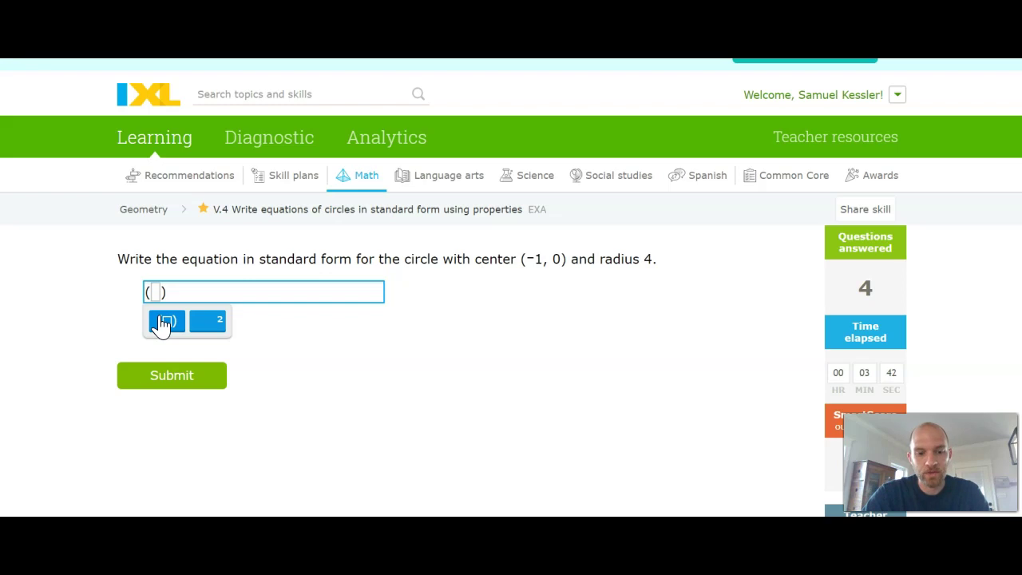
pyautogui.write('x--1')
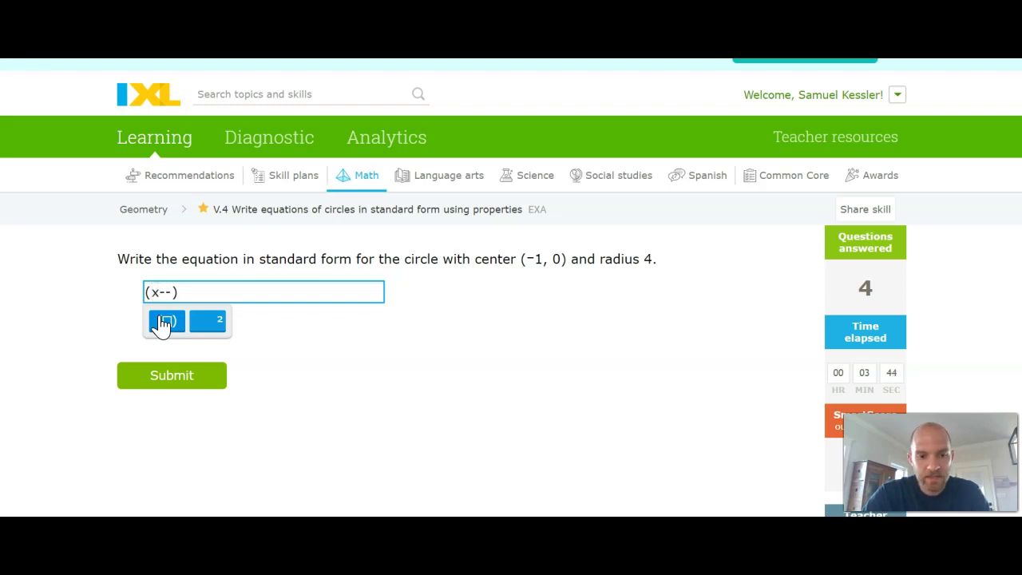
pyautogui.press('Left')
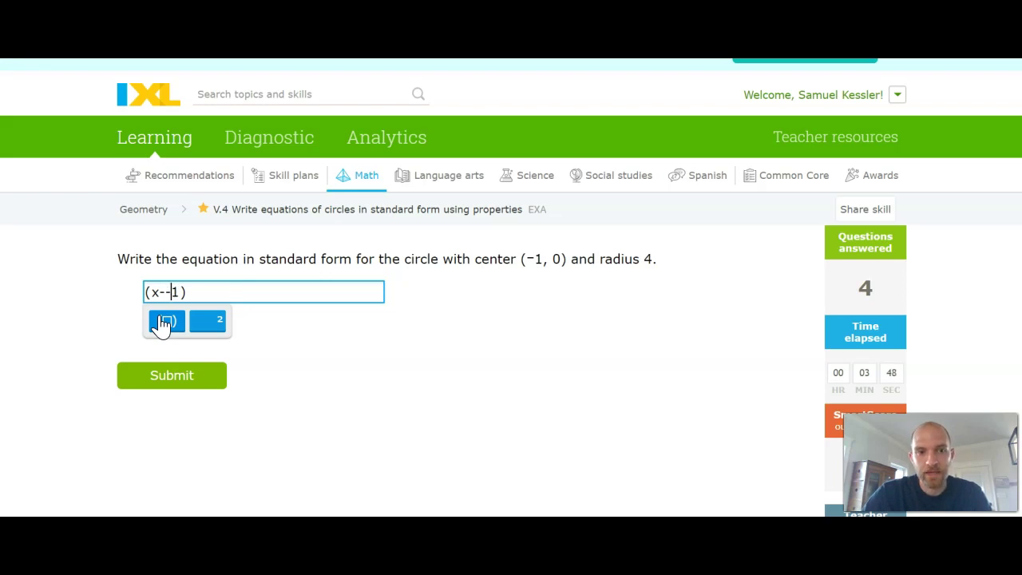
pyautogui.press('BackSpace')
pyautogui.press('BackSpace')
pyautogui.write('+')
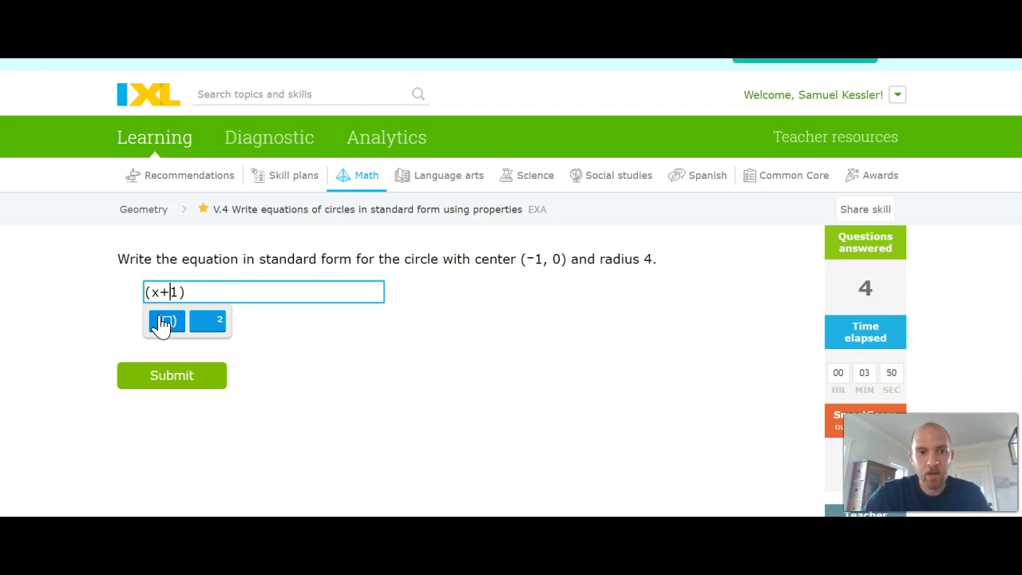
# Square the (x+1) term, complete the equation as (x+1)²+y²=16, and submit the answer.
pyautogui.click(222, 322)
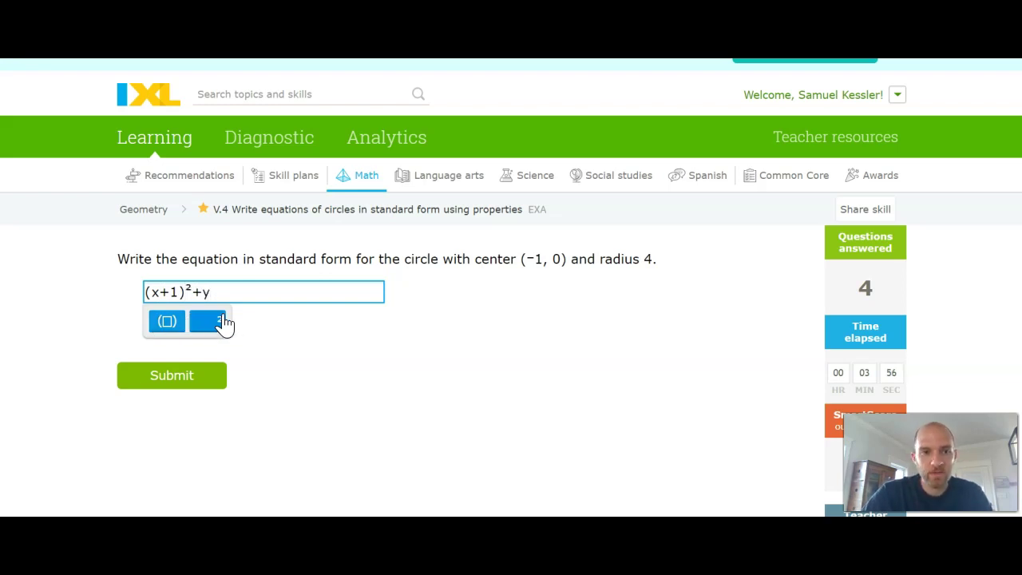
pyautogui.click(222, 322)
pyautogui.write('=')
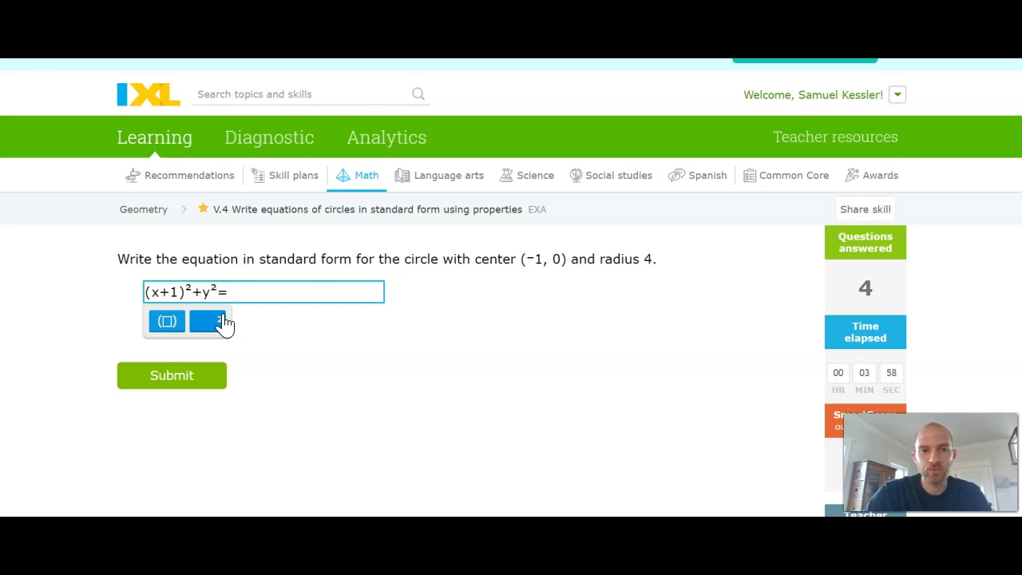
pyautogui.write('16')
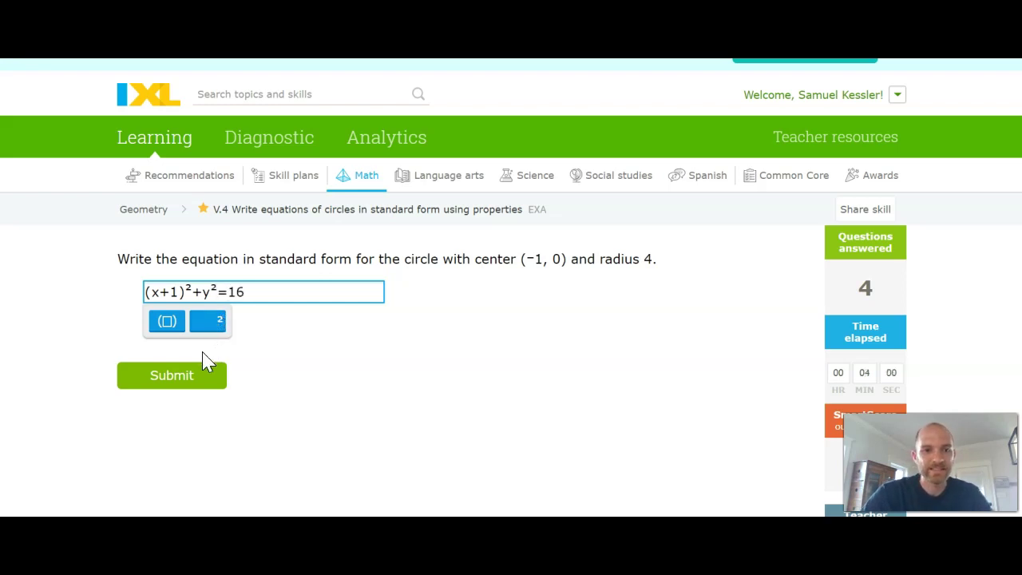
pyautogui.click(194, 380)
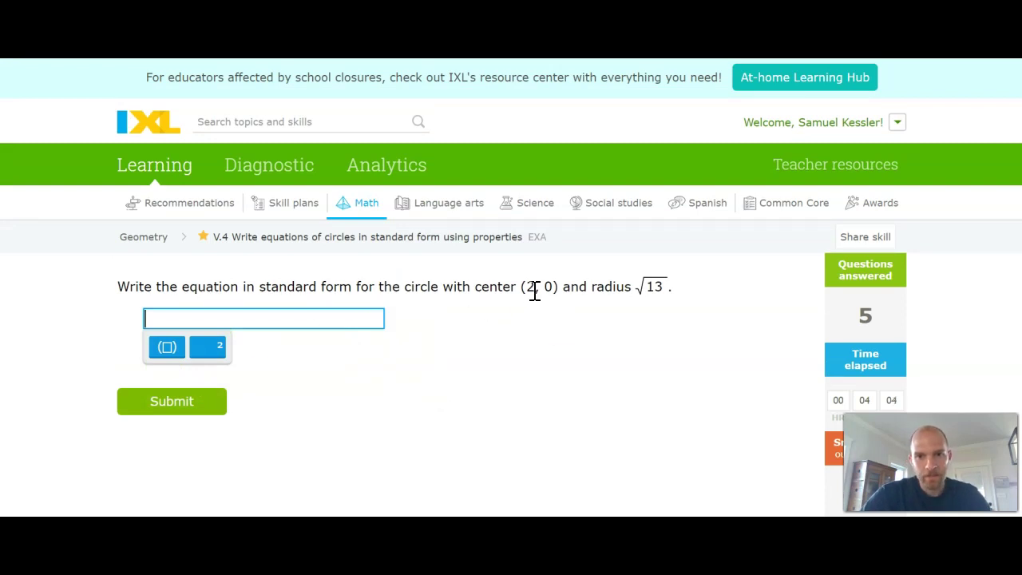
# Answer the question on the circle with center (2, 0) and radius √13 with (x-2)²+y²=13 and submit it.
pyautogui.write('(x-2)')
pyautogui.click(205, 352)
pyautogui.write('+')
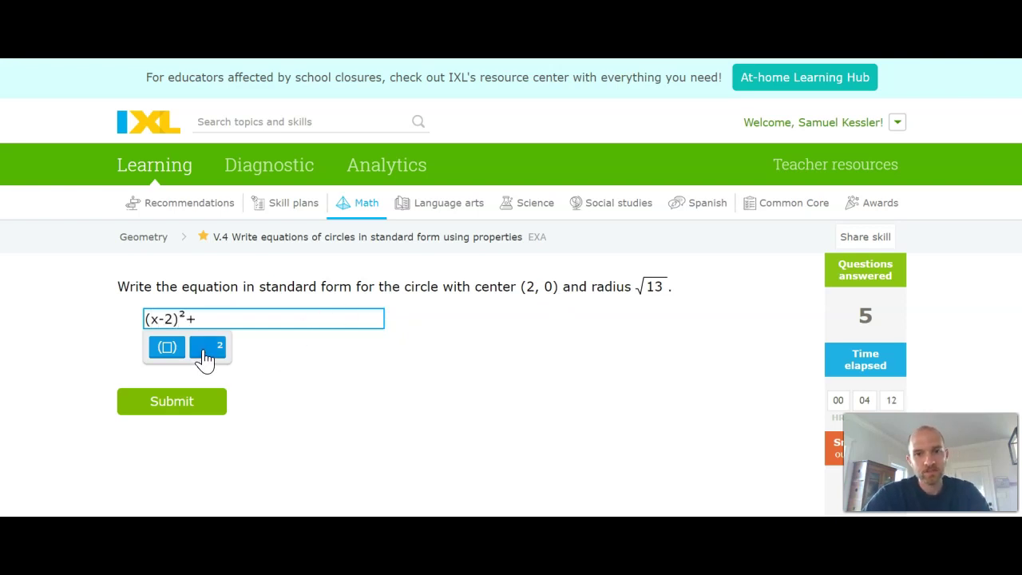
pyautogui.write('y')
pyautogui.click(205, 351)
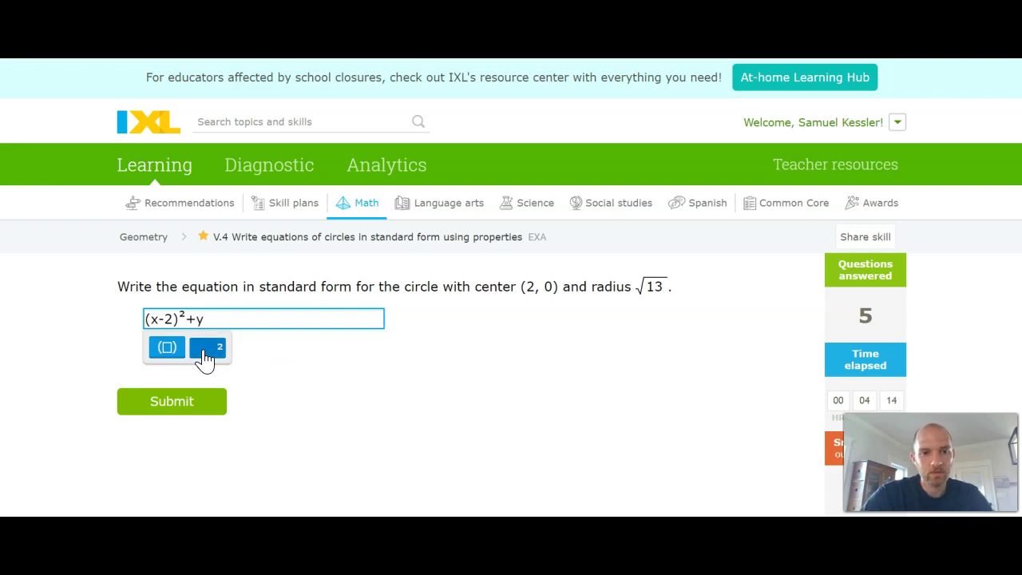
pyautogui.write('=')
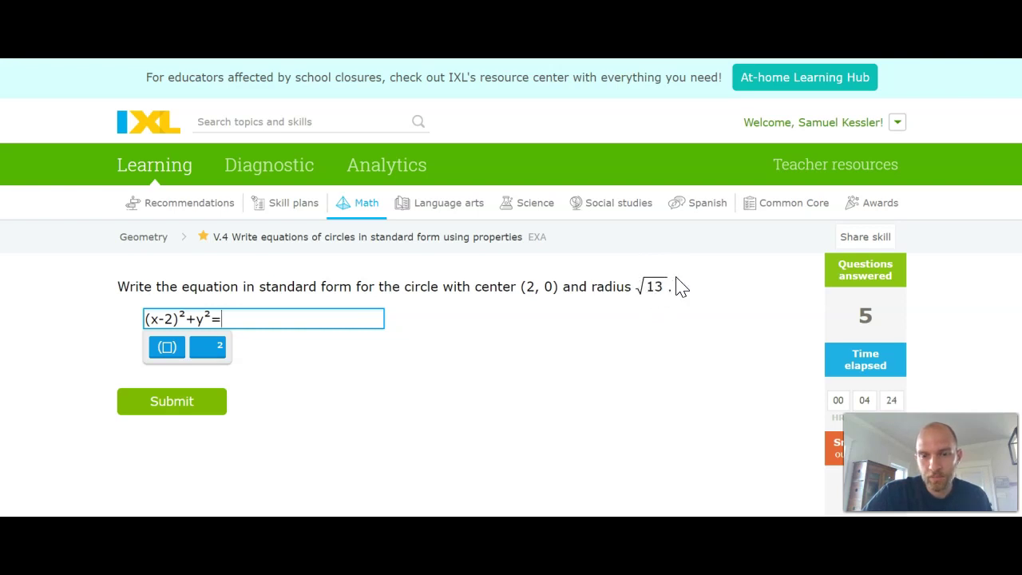
pyautogui.write('13')
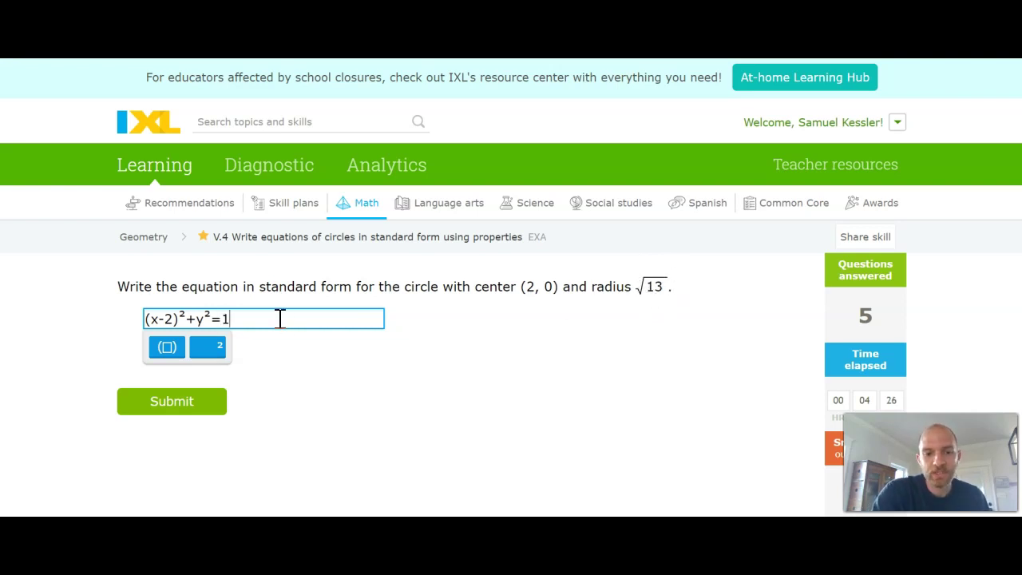
pyautogui.click(194, 411)
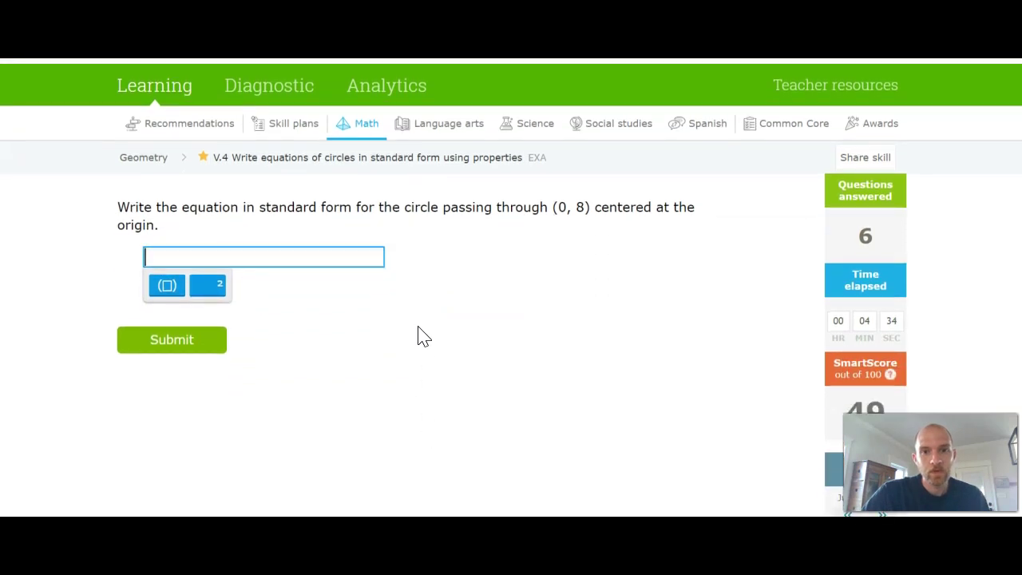
# Enter (x-0)²+(y-8)²= as the start of the equation for the origin-centered circle through (0, 8).
pyautogui.click(375, 256)
pyautogui.write('(x-0)')
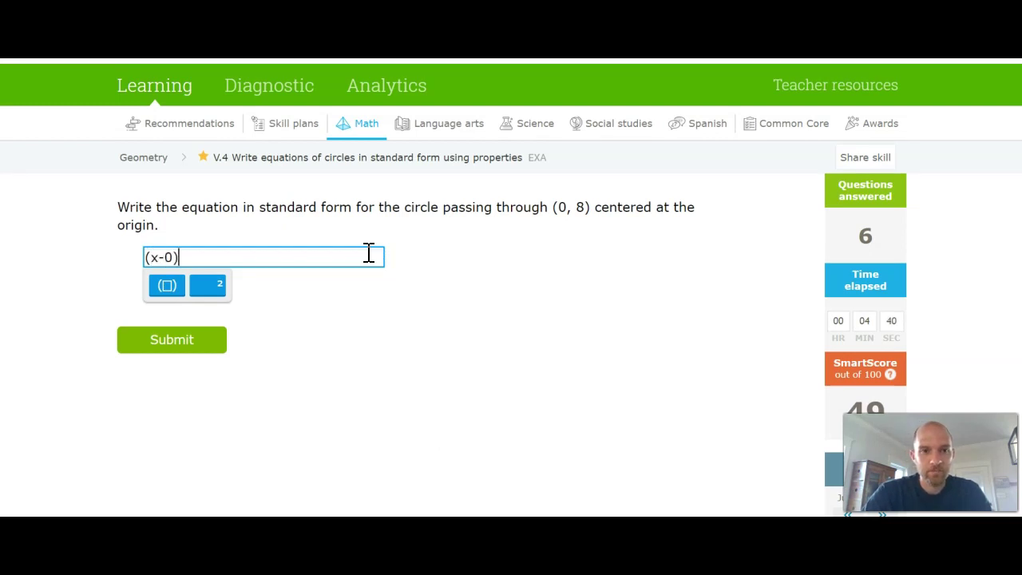
pyautogui.click(216, 287)
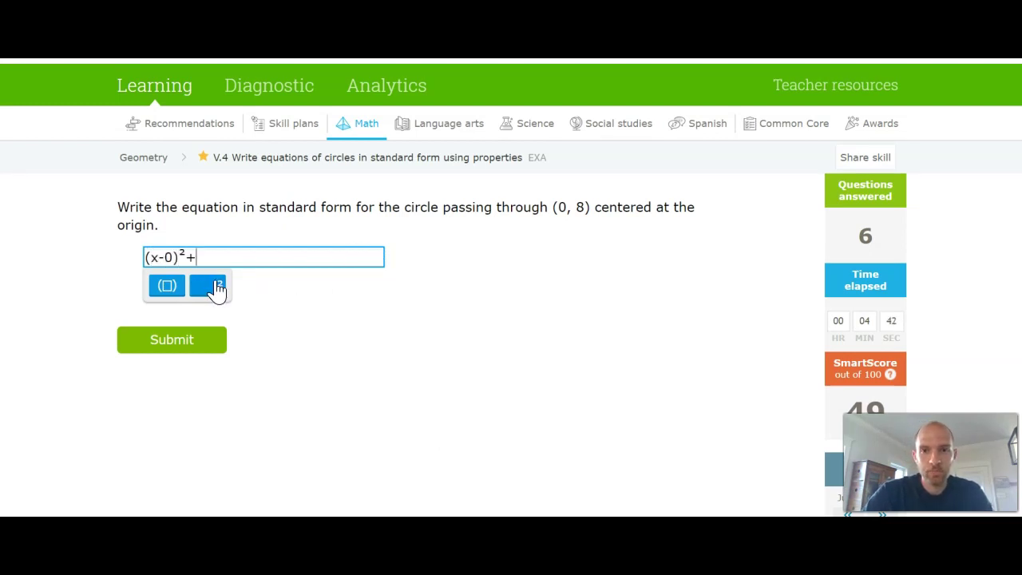
pyautogui.write('(y-')
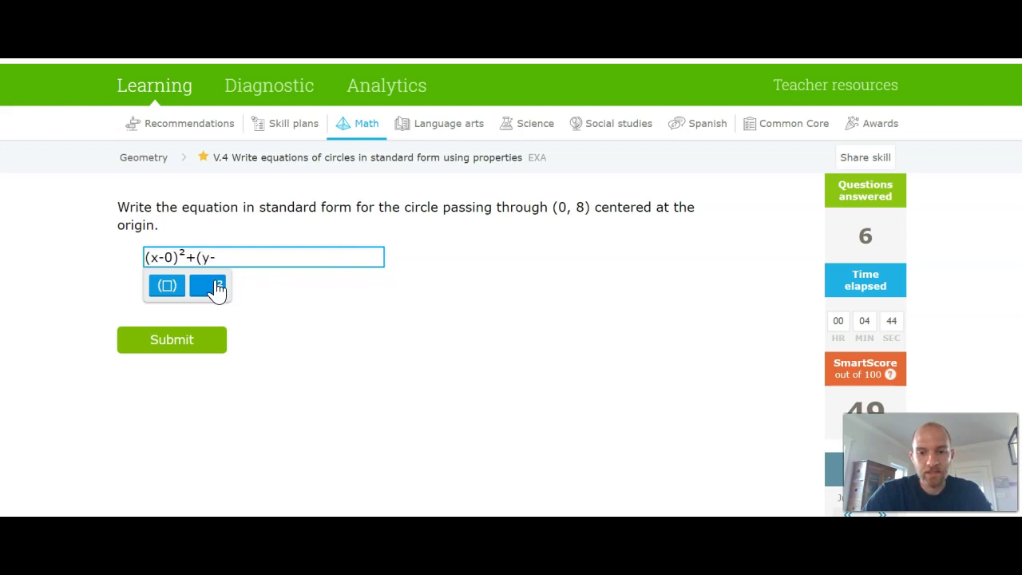
pyautogui.write('8)')
pyautogui.click(217, 287)
pyautogui.write('=')
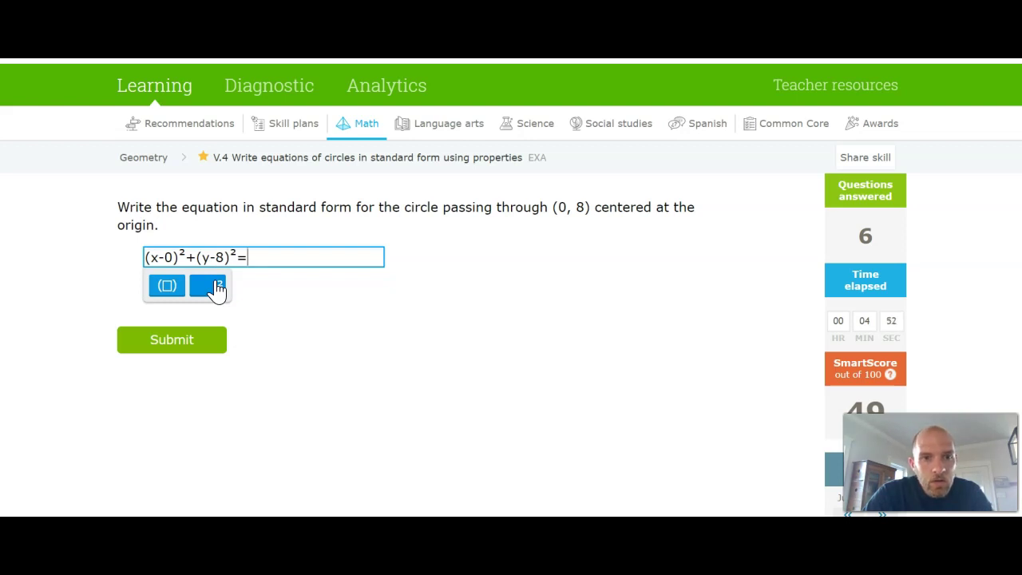
# Correct the y term to (y-0)², complete the equation as (x-0)²+(y-0)²=64, and submit the answer.
pyautogui.press('BackSpace')
pyautogui.press('BackSpace')
pyautogui.press('BackSpace')
pyautogui.press('BackSpace')
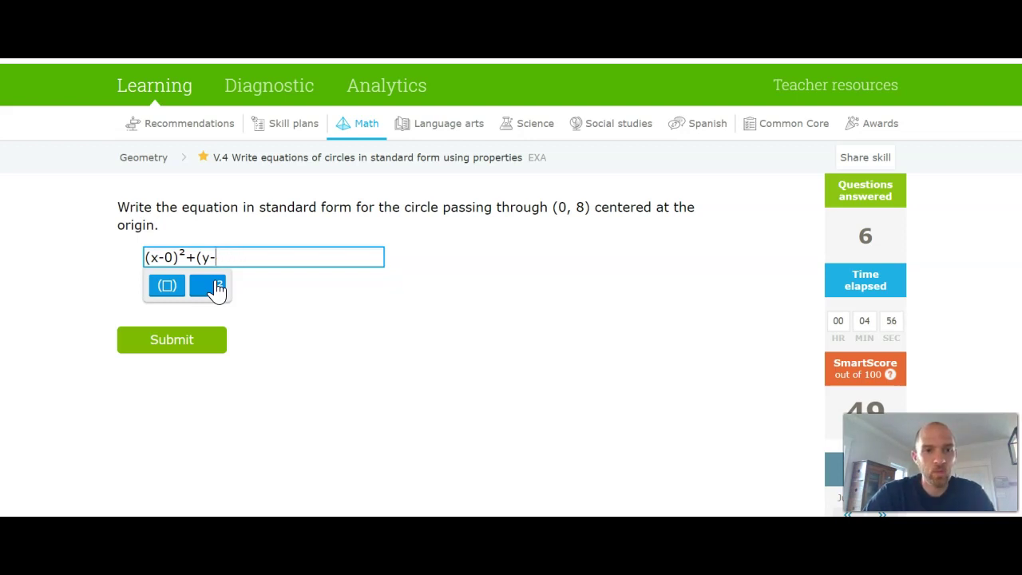
pyautogui.write('0)')
pyautogui.click(209, 286)
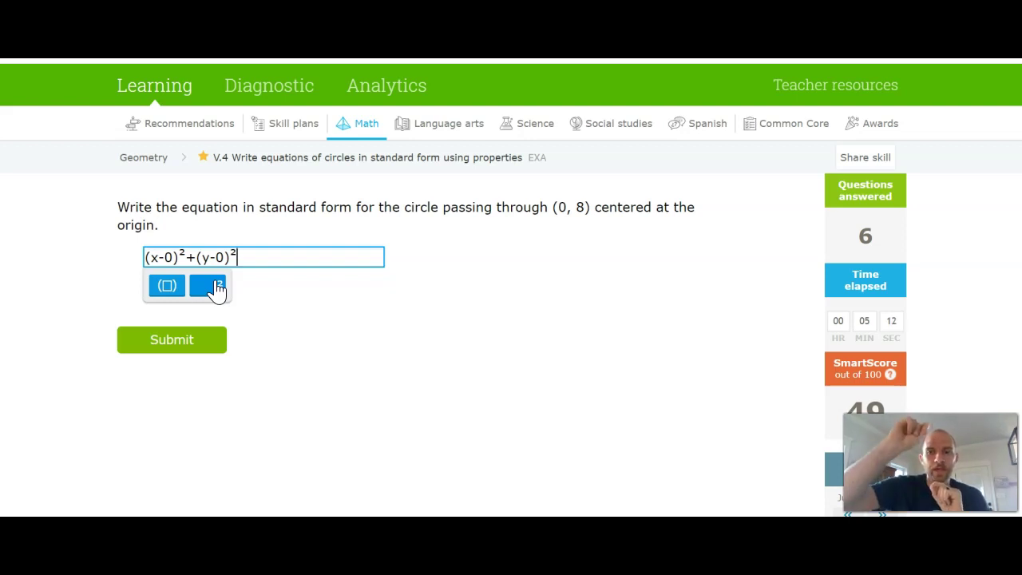
pyautogui.write('=')
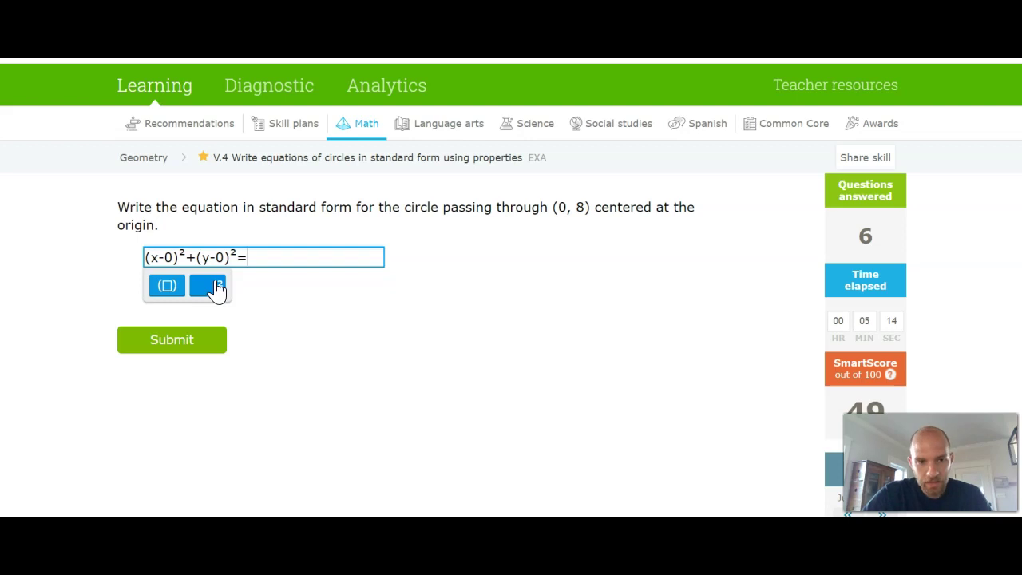
pyautogui.write('64')
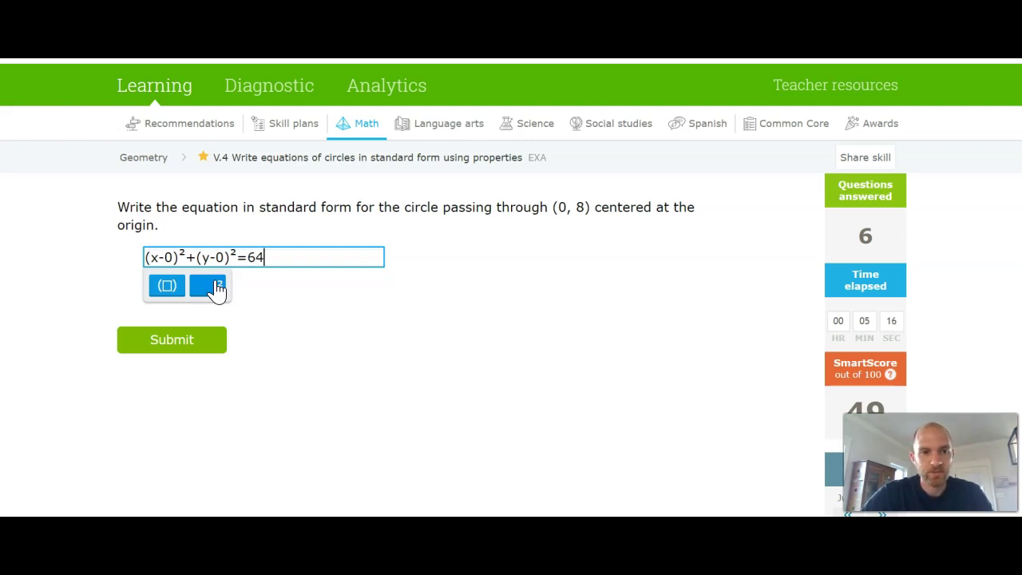
pyautogui.click(189, 340)
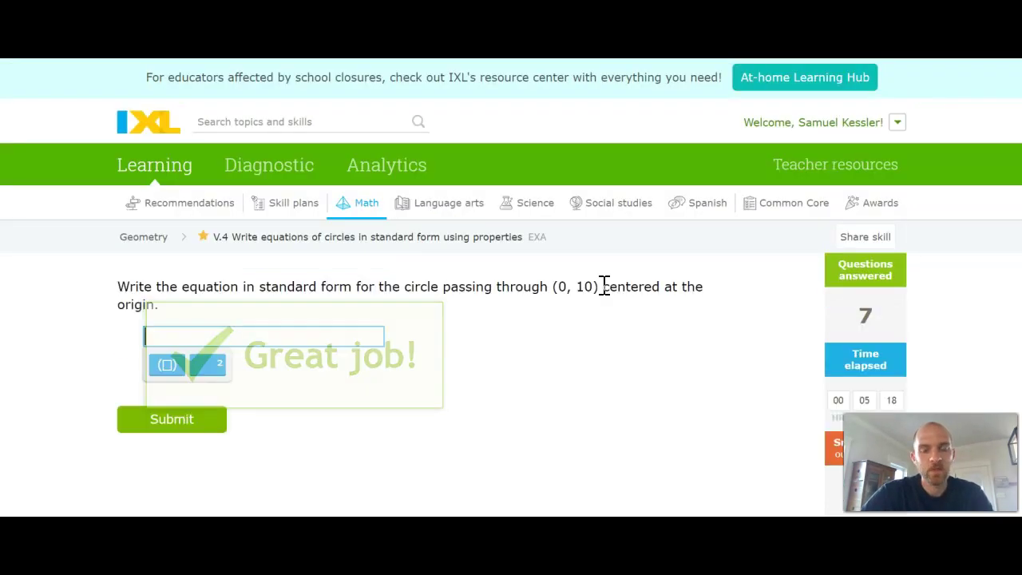
# Answer the question on the origin-centered circle through (0, 10) with x²+y²=100 and submit it.
pyautogui.scroll(-1, 605, 286)
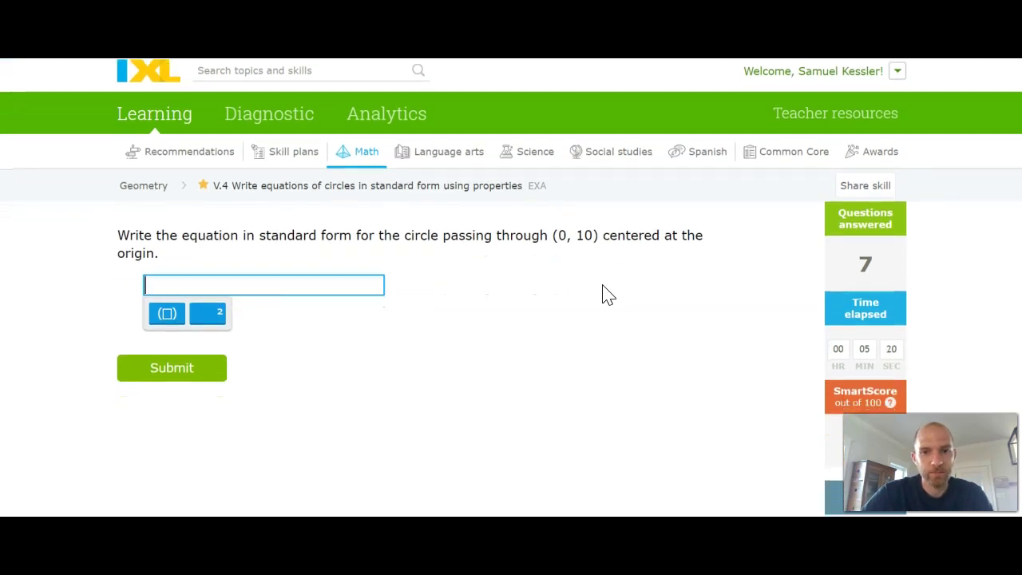
pyautogui.click(183, 262)
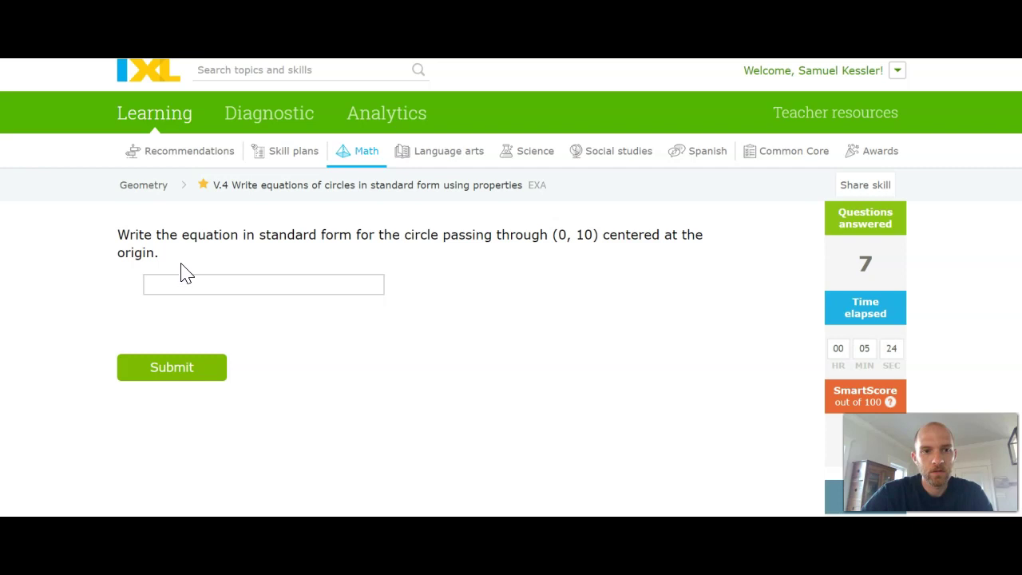
pyautogui.click(173, 286)
pyautogui.write('x')
pyautogui.click(217, 320)
pyautogui.write('+y')
pyautogui.click(217, 319)
pyautogui.write('=')
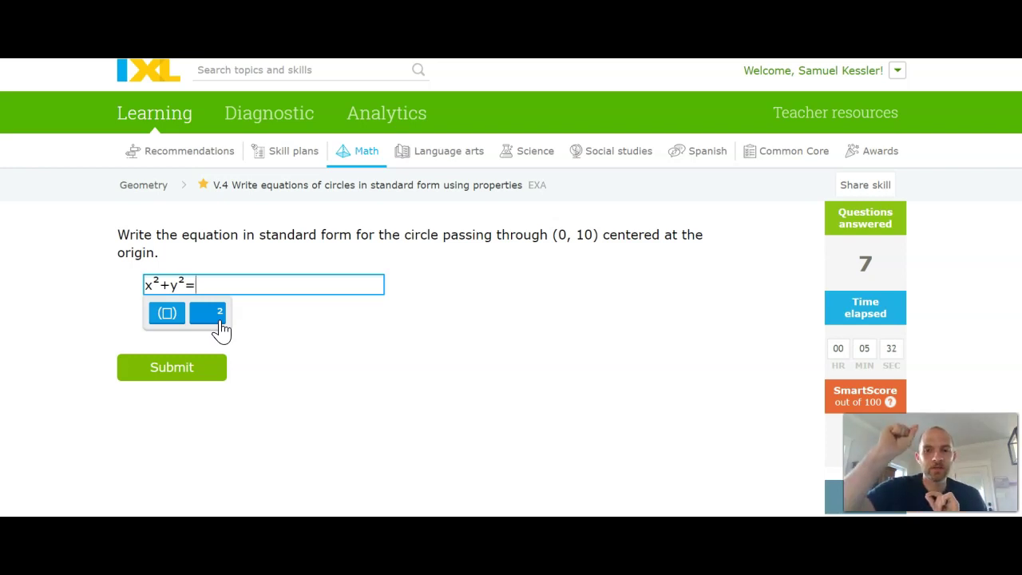
pyautogui.write('100')
pyautogui.click(184, 380)
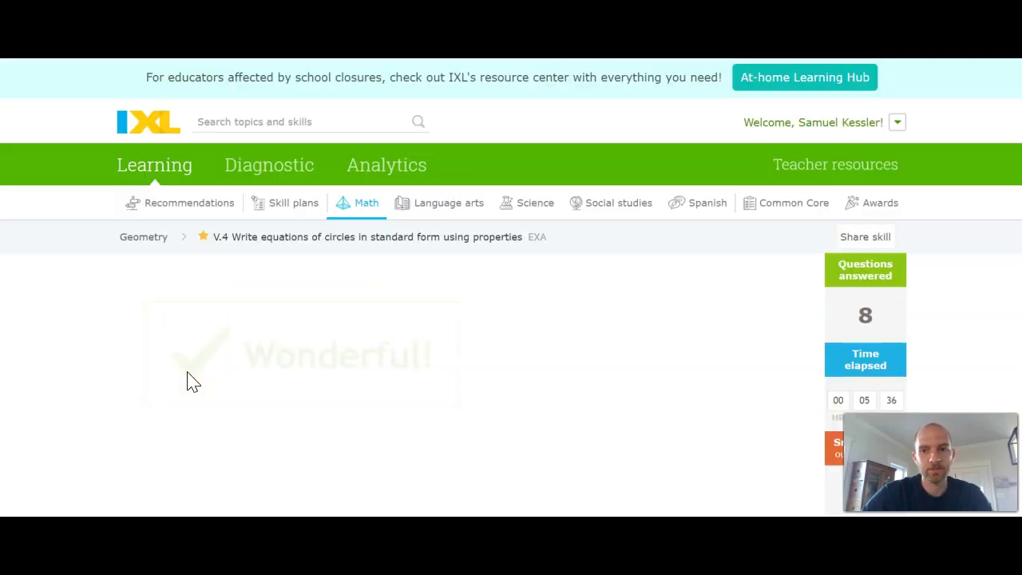
# Answer the question on the origin-centered circle through (−9, 0) with x²+y²=81 and submit it.
pyautogui.scroll(-1, 548, 344)
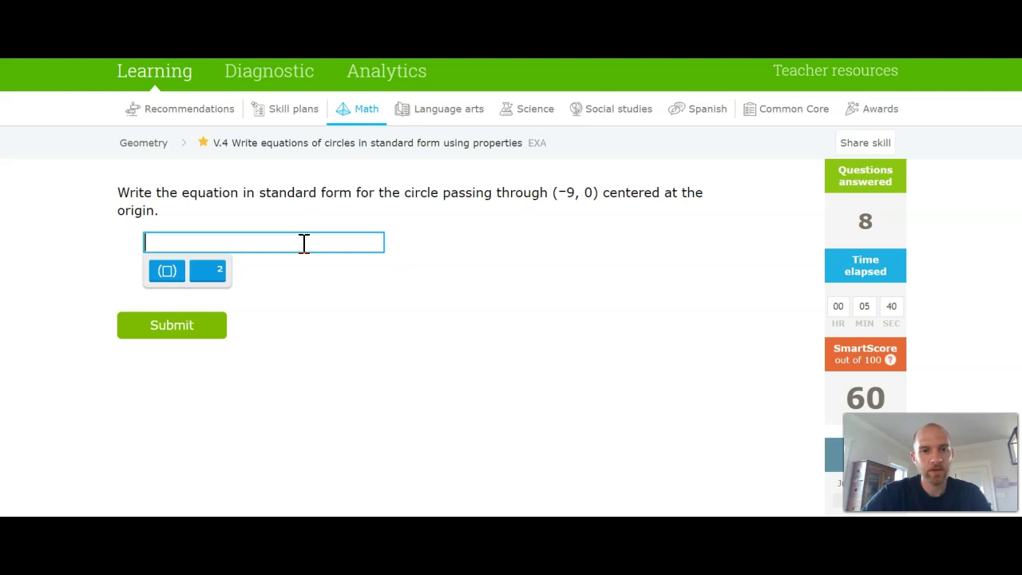
pyautogui.write('x')
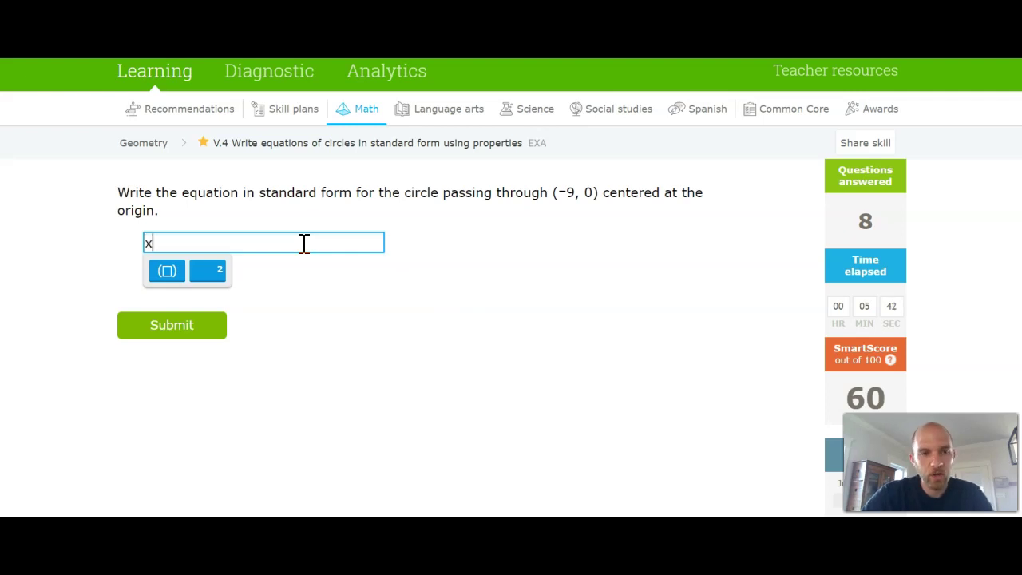
pyautogui.click(210, 276)
pyautogui.write('2')
pyautogui.press('Right')
pyautogui.write('+y')
pyautogui.click(210, 276)
pyautogui.write('2')
pyautogui.press('Right')
pyautogui.write('=')
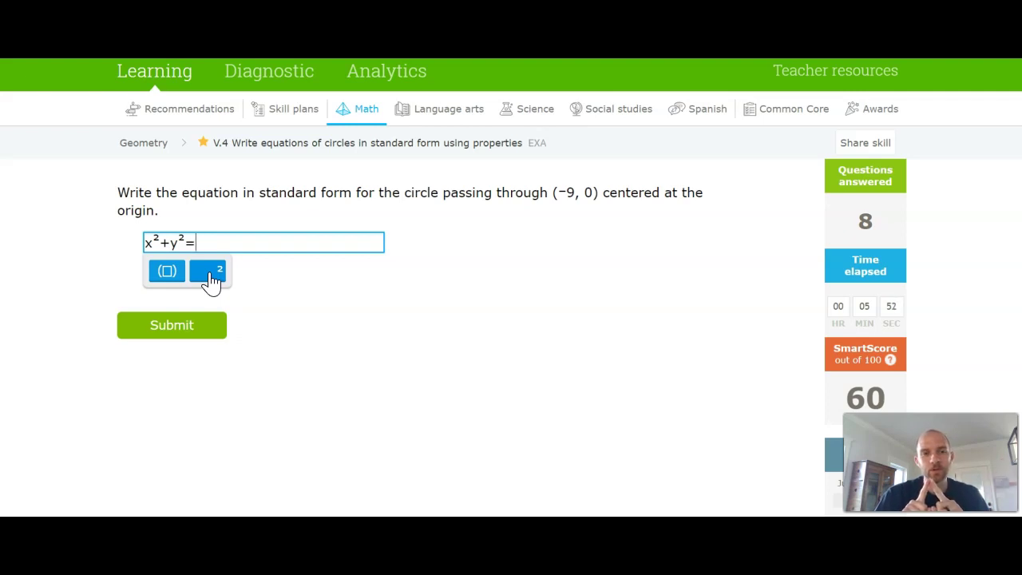
pyautogui.write('81')
pyautogui.click(190, 332)
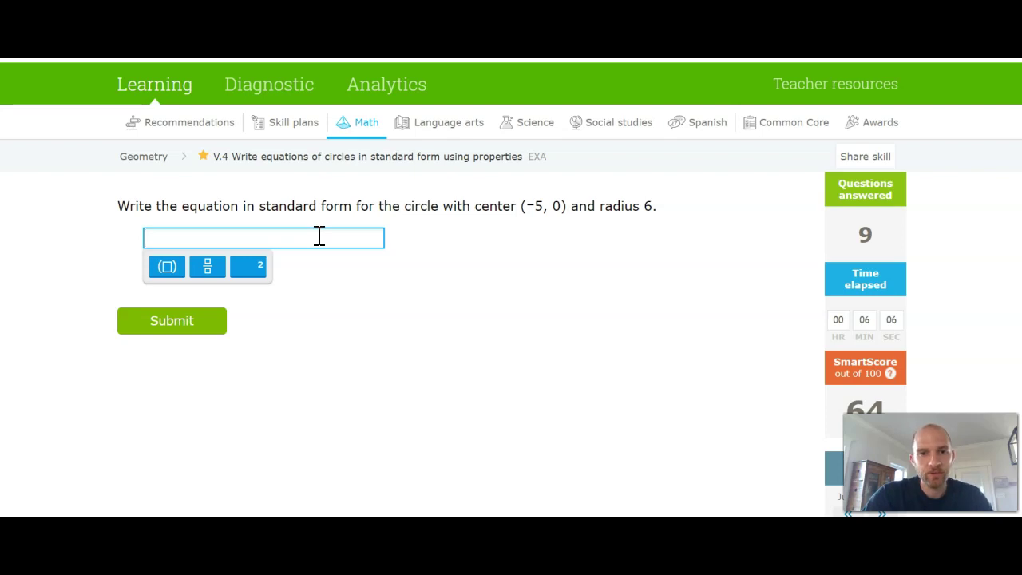
# Enter the squared x term for the circle with center (−5, 0) as (x--5)² and simplify it to (x+5)².
pyautogui.write('(')
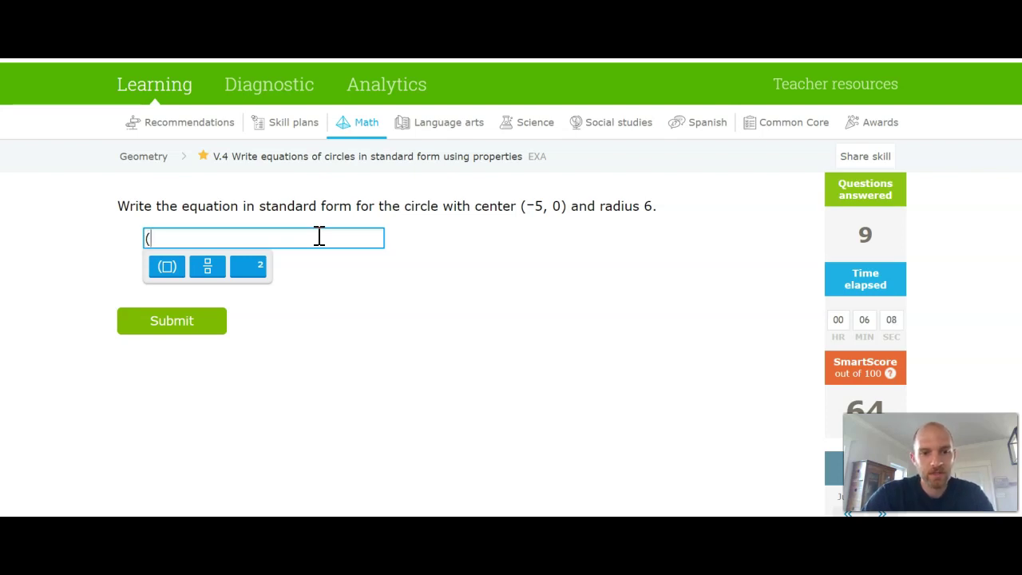
pyautogui.write('x--5)')
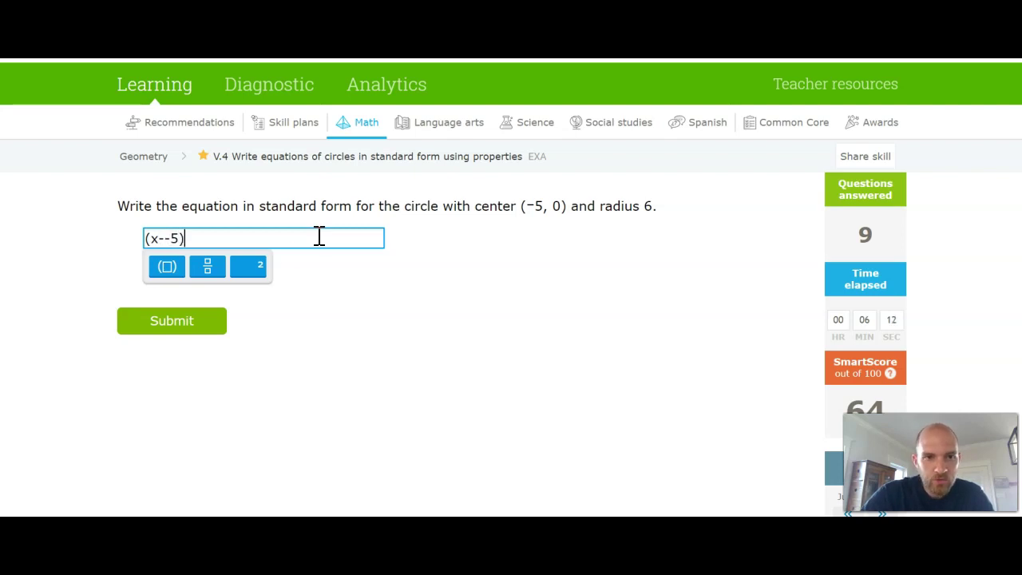
pyautogui.click(248, 268)
pyautogui.write('2')
pyautogui.click(172, 240)
pyautogui.press('BackSpace')
pyautogui.press('BackSpace')
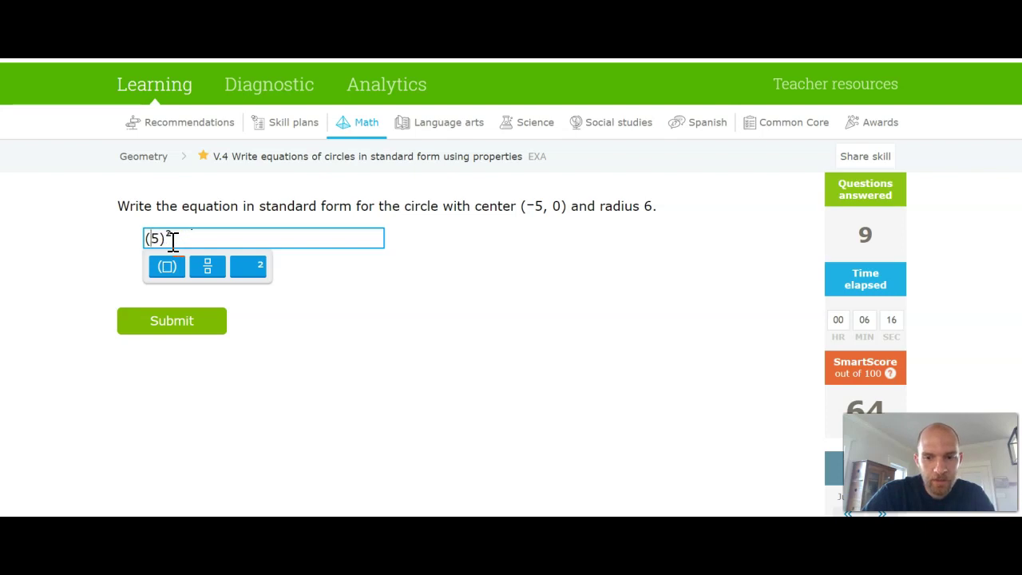
pyautogui.write('+')
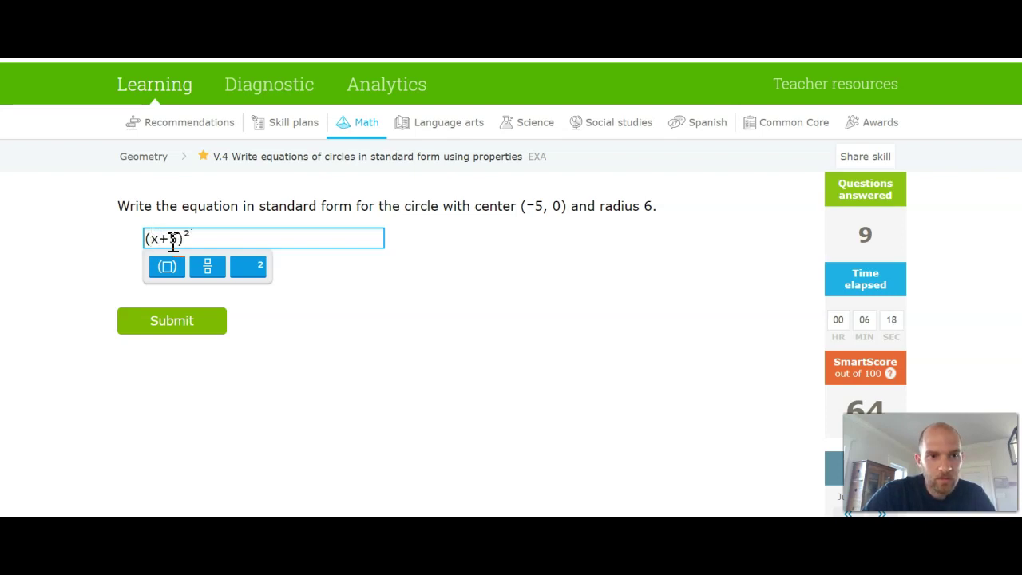
# Add the y² term, complete the equation as (x+5)²+y²=36, and submit the answer.
pyautogui.press('End')
pyautogui.write('+y')
pyautogui.click(247, 268)
pyautogui.write('2=')
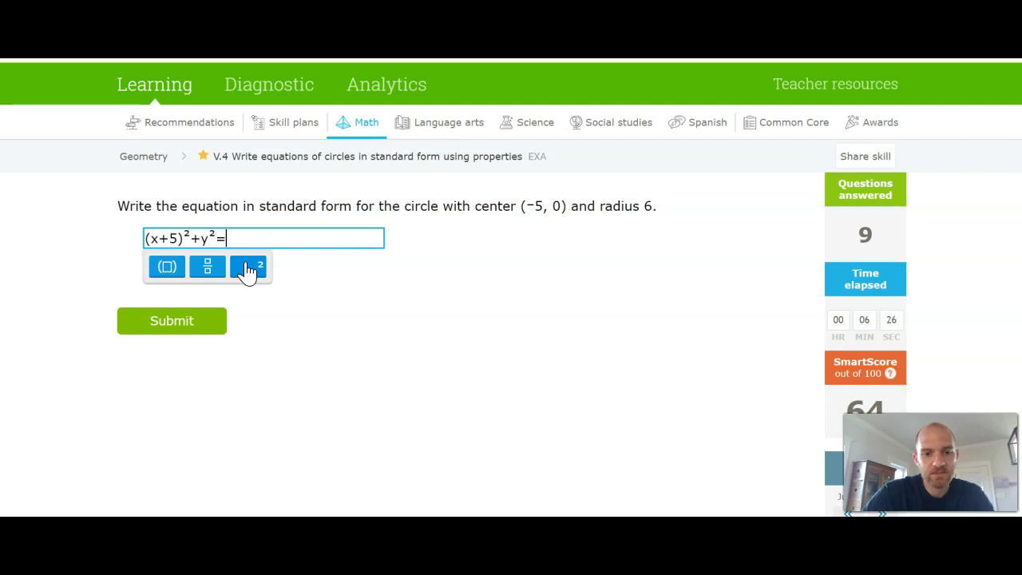
pyautogui.write('35')
pyautogui.press('BackSpace')
pyautogui.write('6')
pyautogui.click(201, 324)
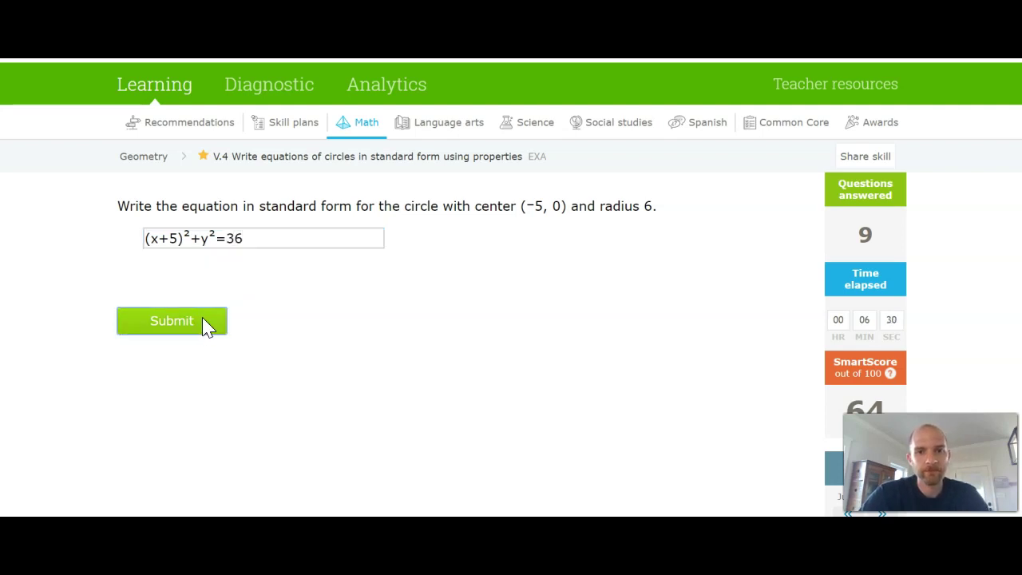
pyautogui.scroll(-2, 588, 290)
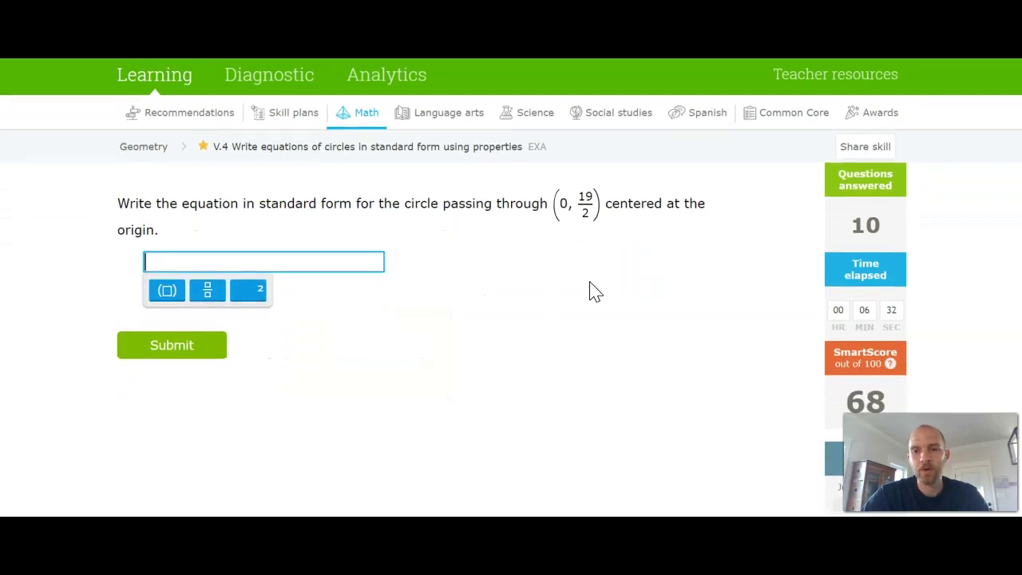